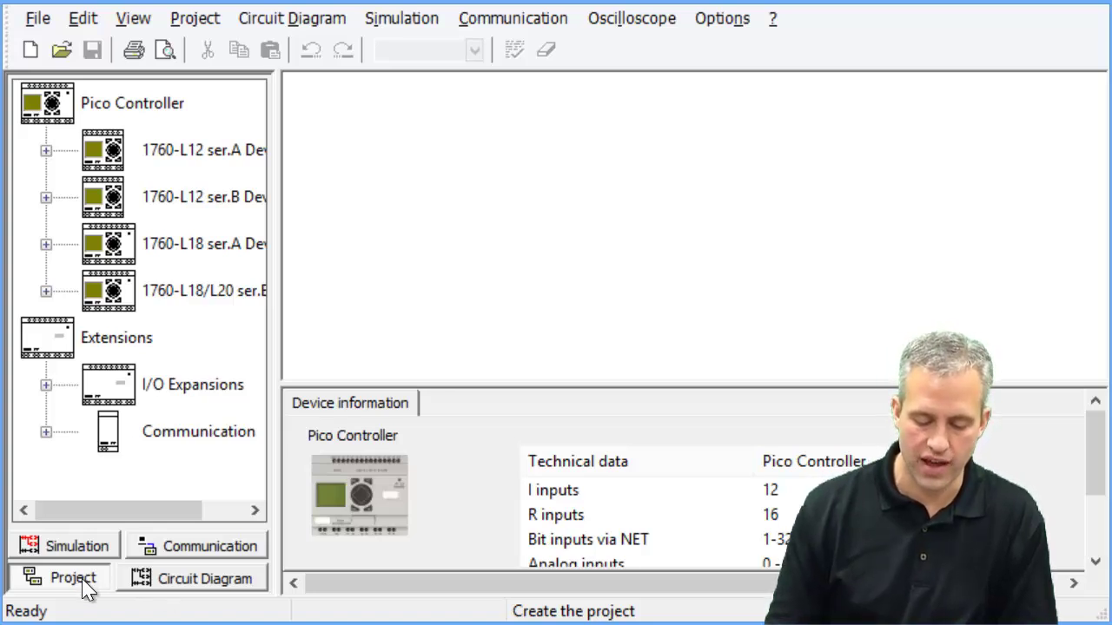
- Try to open the circuit diagram and communication views while the project has no device
click(158, 592)
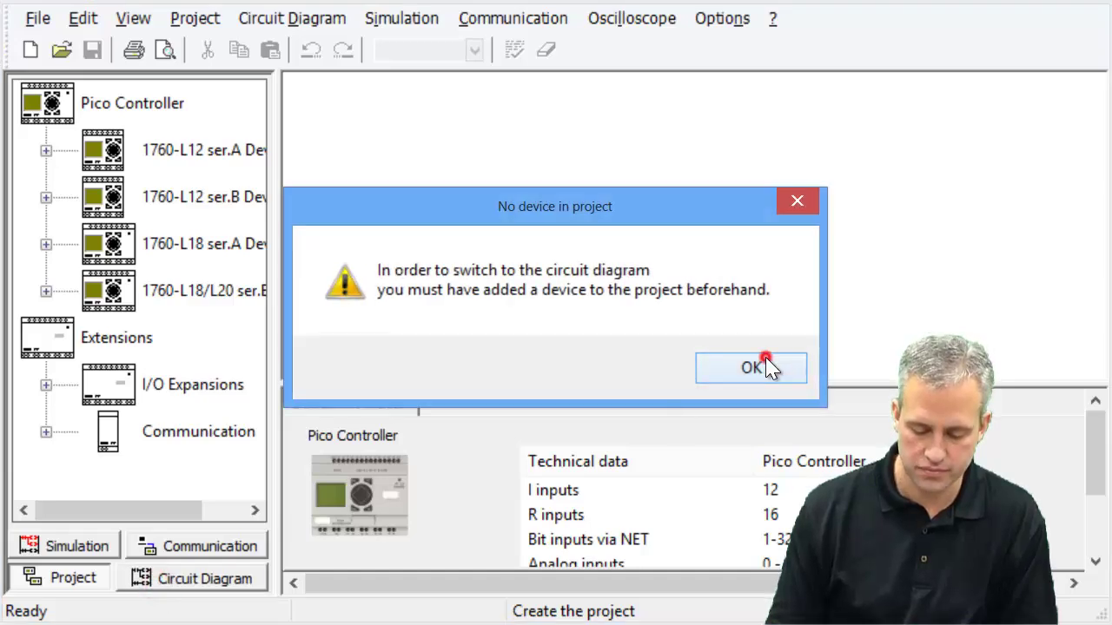
click(766, 360)
click(172, 545)
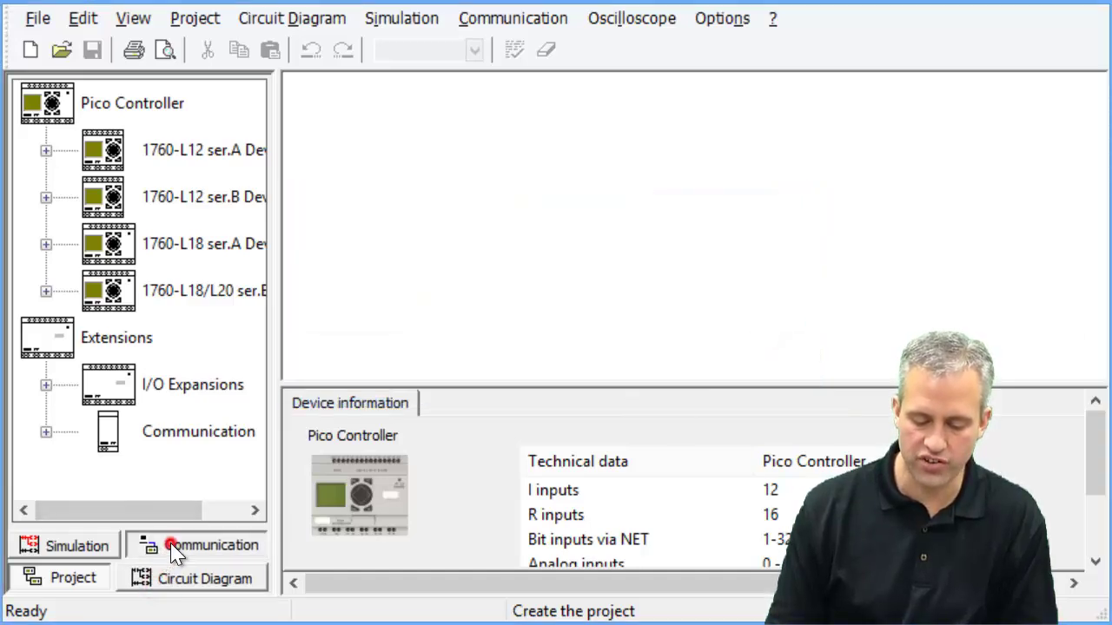
click(788, 150)
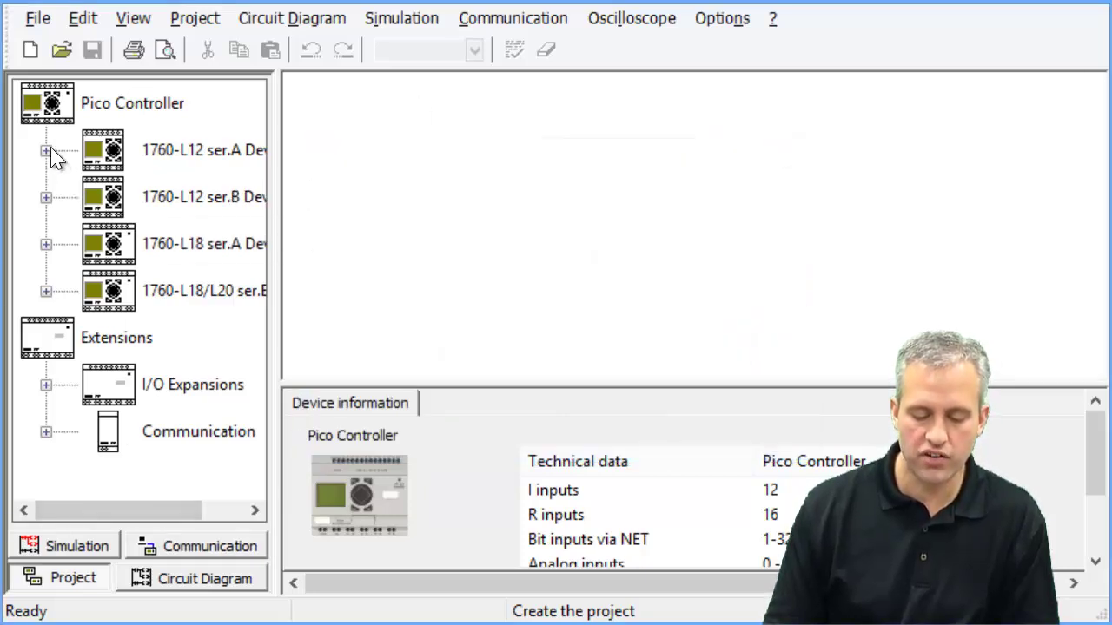
- Add a 1760-L12AWA-NC ser.A controller from the 1760-L12 ser.A devices to the project
click(48, 151)
click(258, 174)
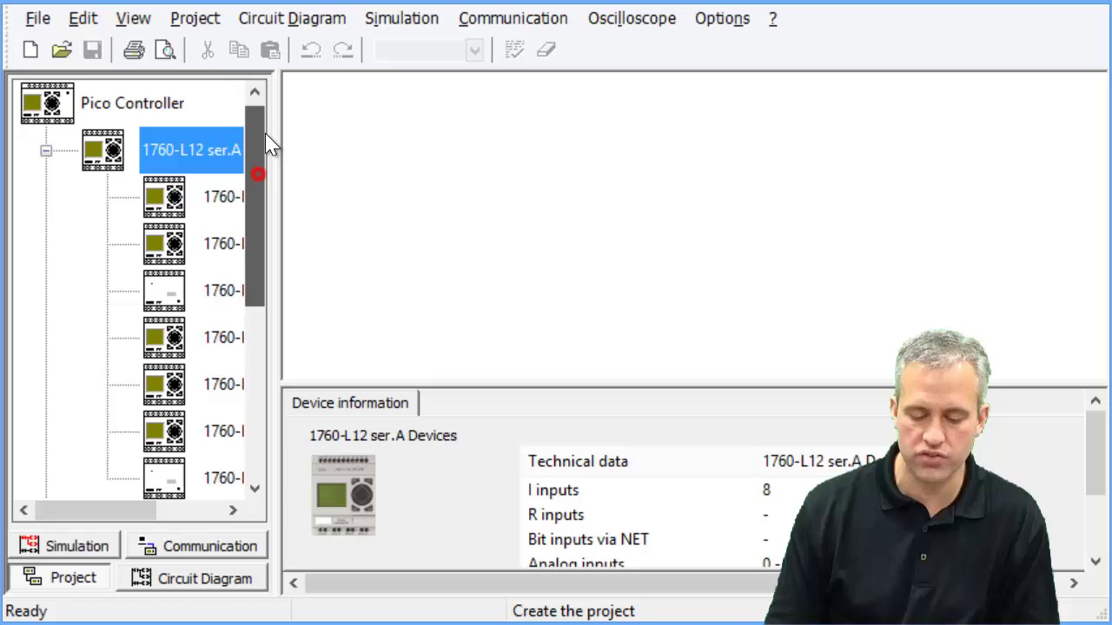
drag(274, 206, 401, 230)
click(265, 204)
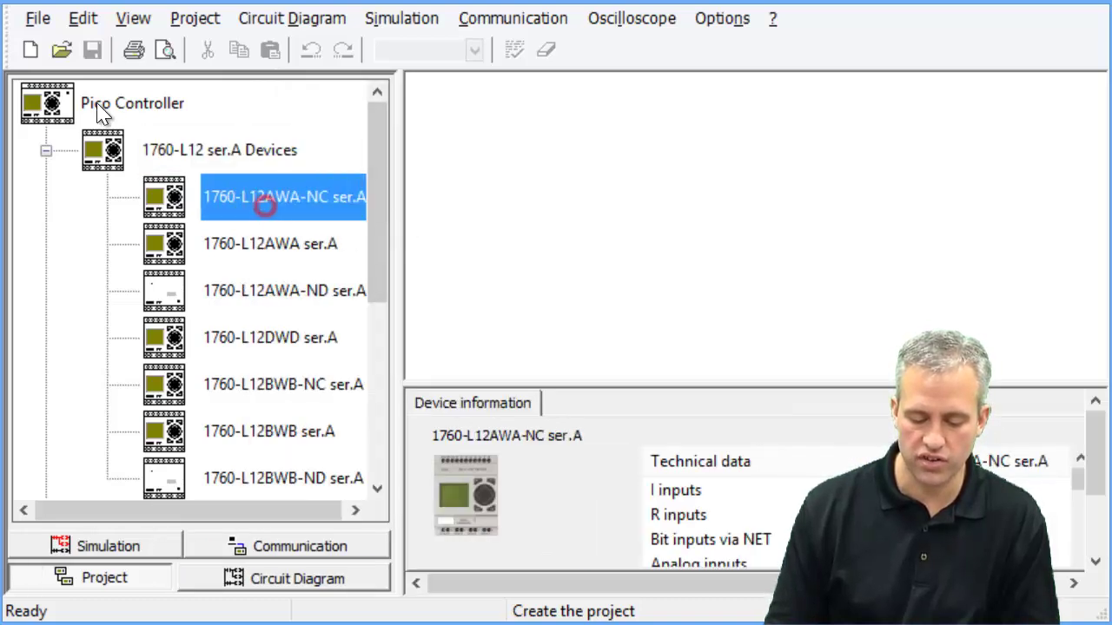
drag(222, 202, 670, 213)
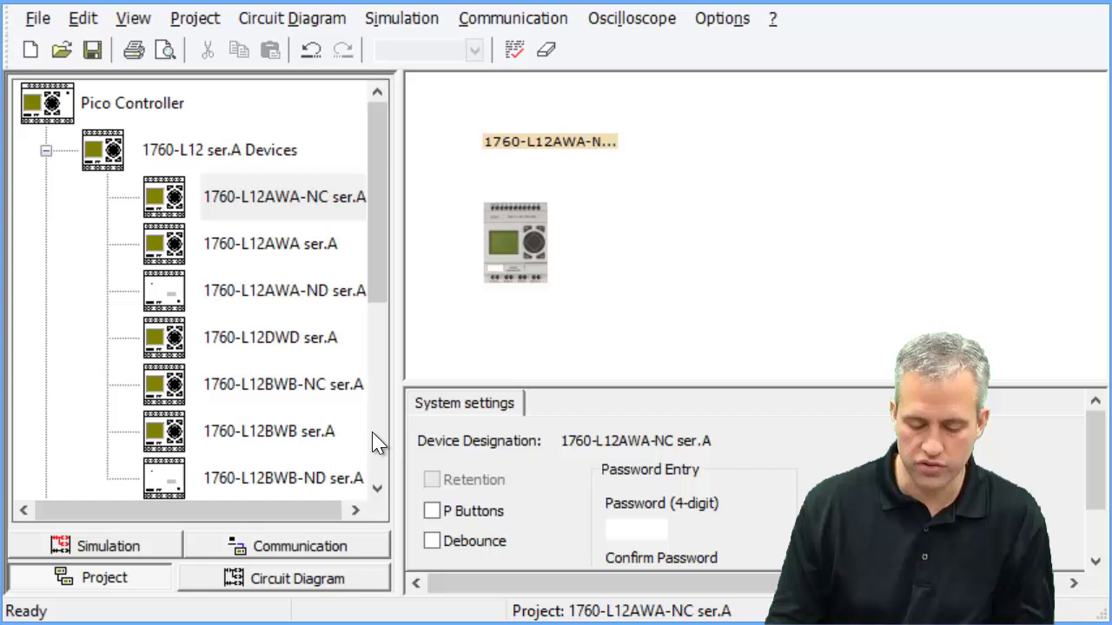
- Look through the circuit diagram, simulation, communication and project views
click(282, 587)
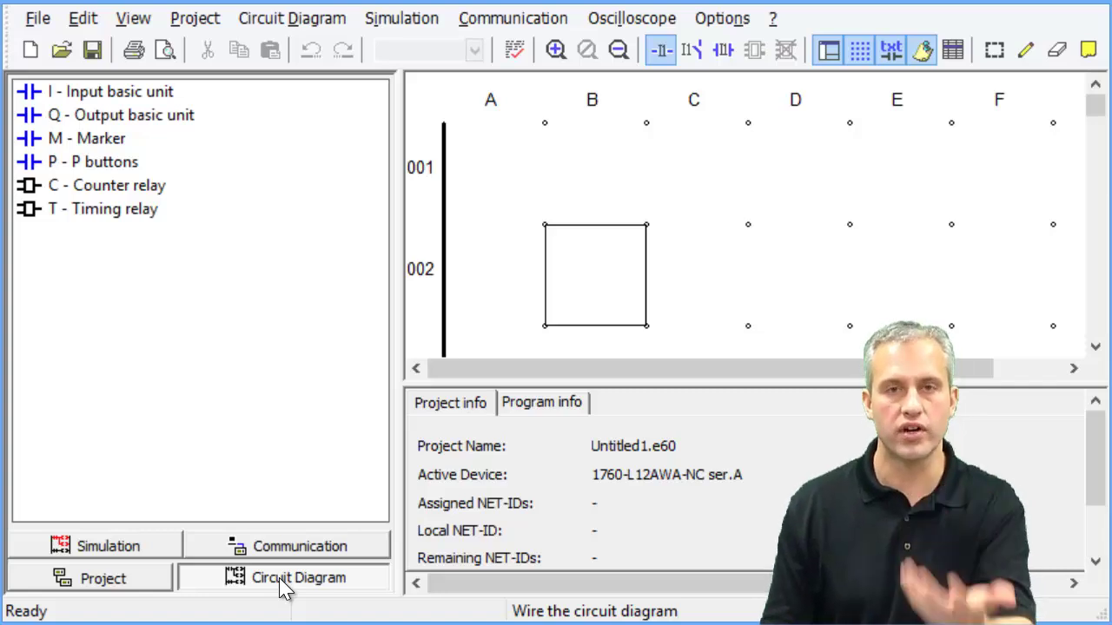
click(163, 547)
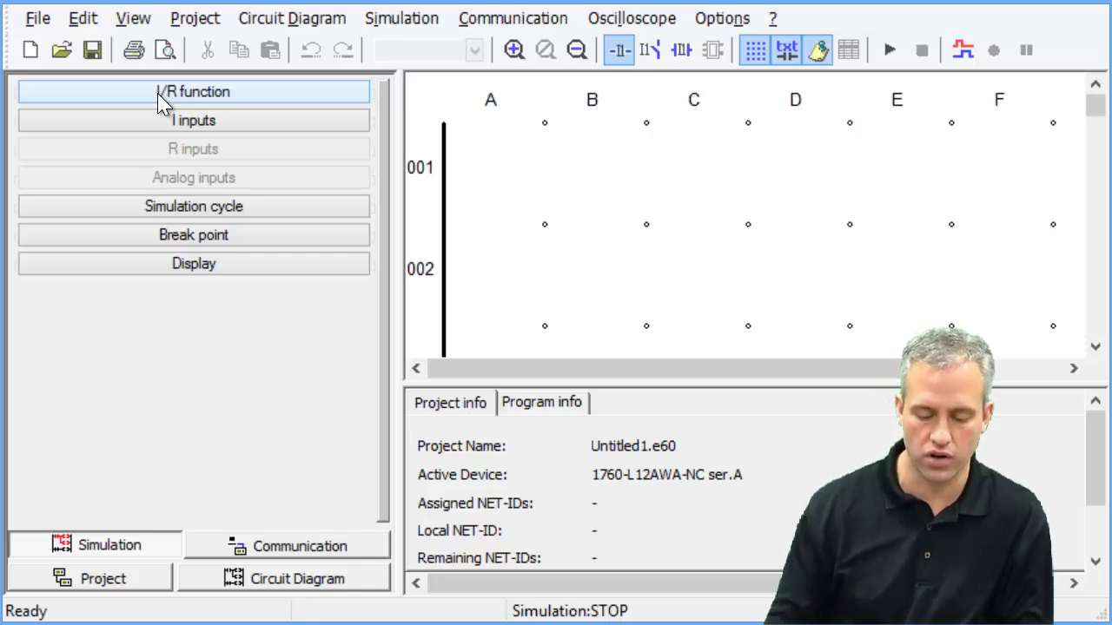
click(289, 548)
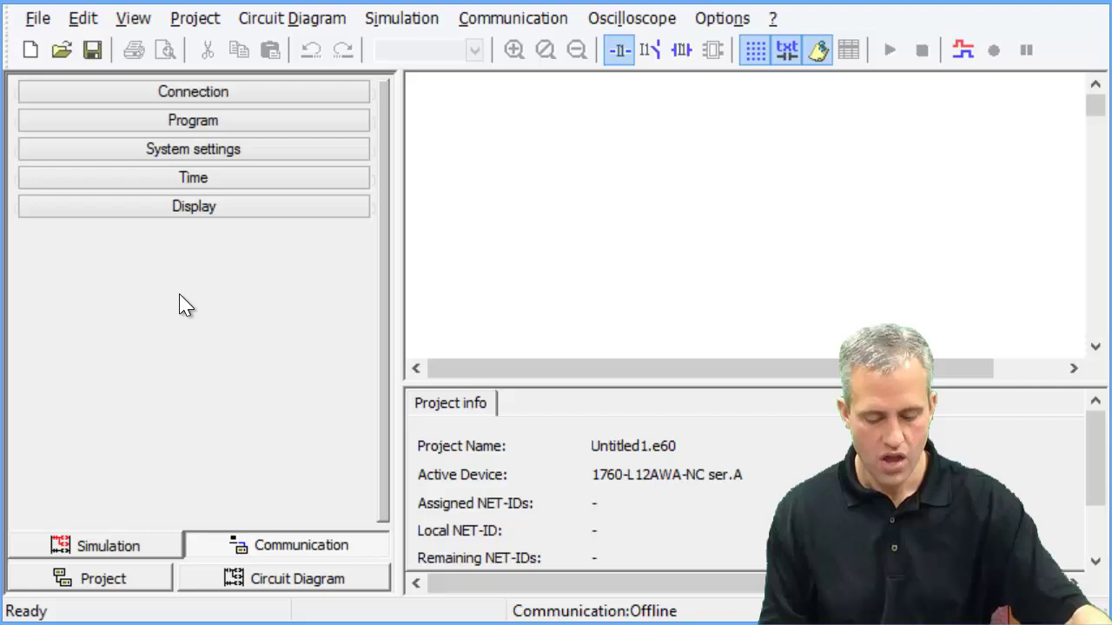
click(290, 585)
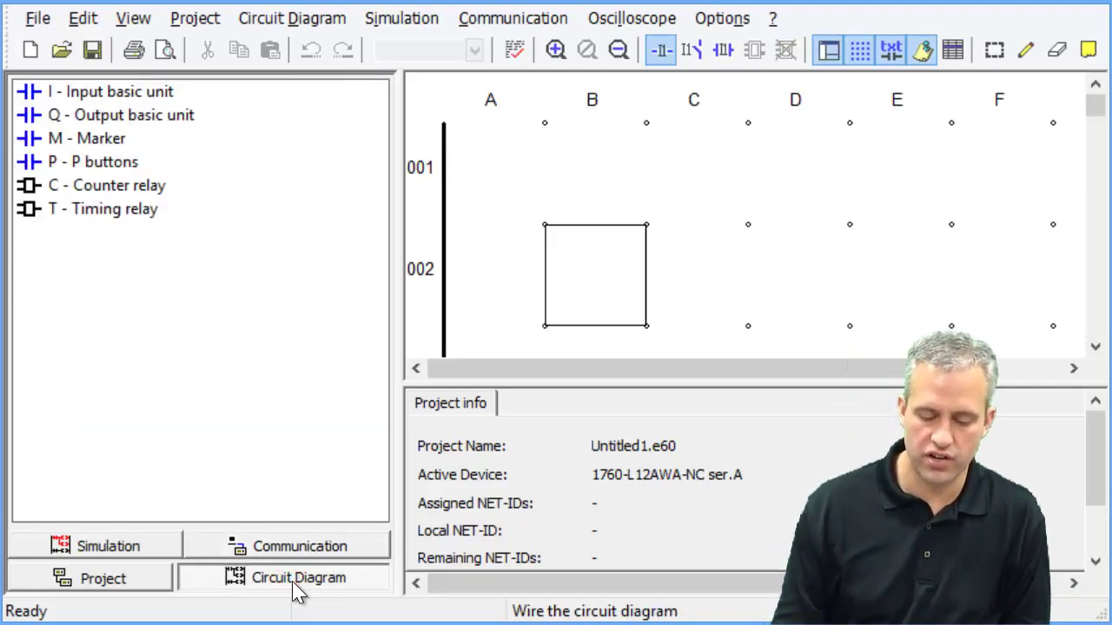
click(135, 580)
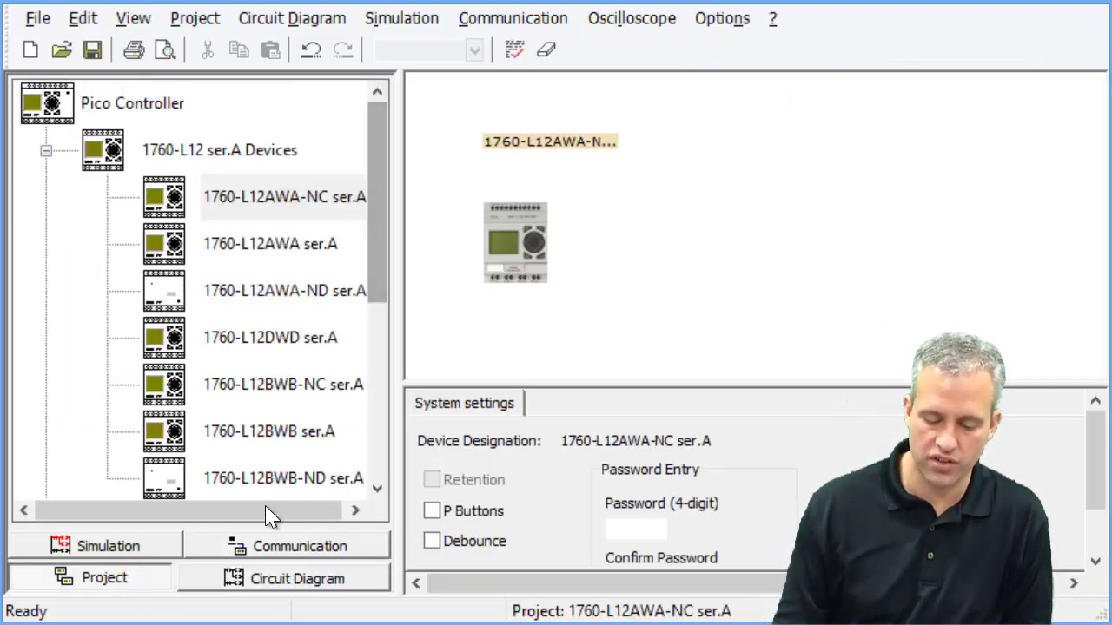
- In the circuit diagram, place input contact I01 in column A of rung 001 and output coil Q01 at the rung's end
click(295, 585)
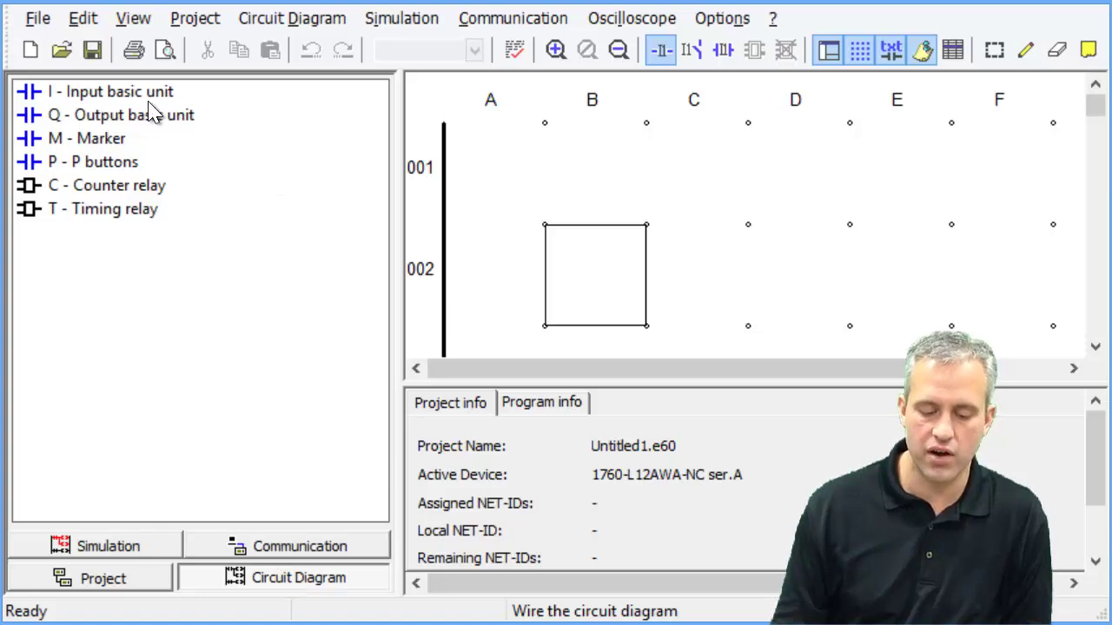
drag(147, 99, 492, 173)
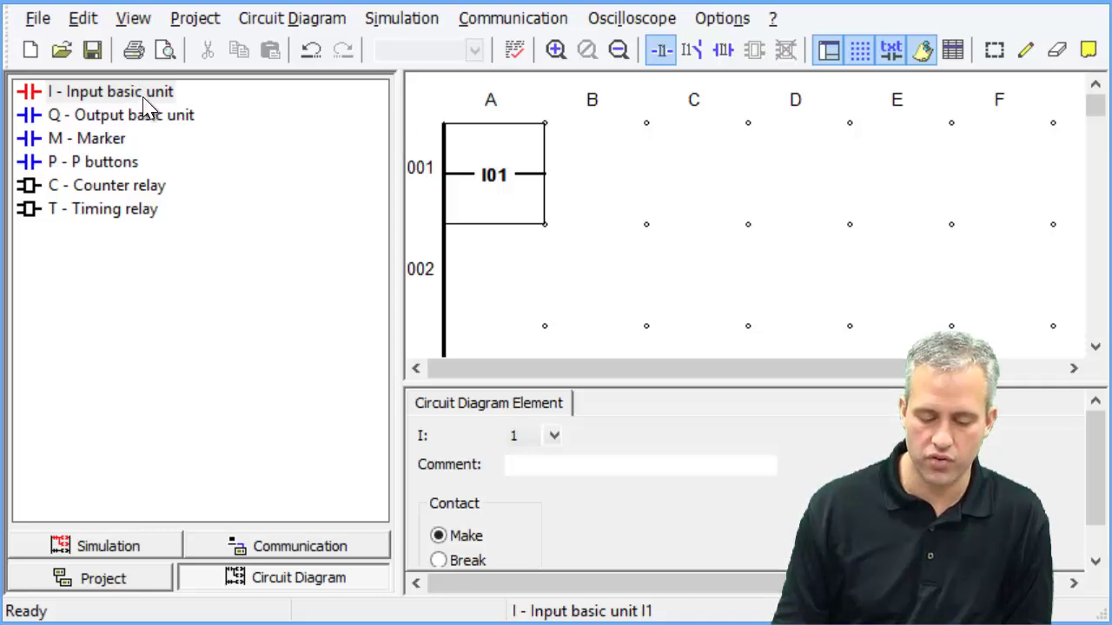
drag(108, 100, 488, 165)
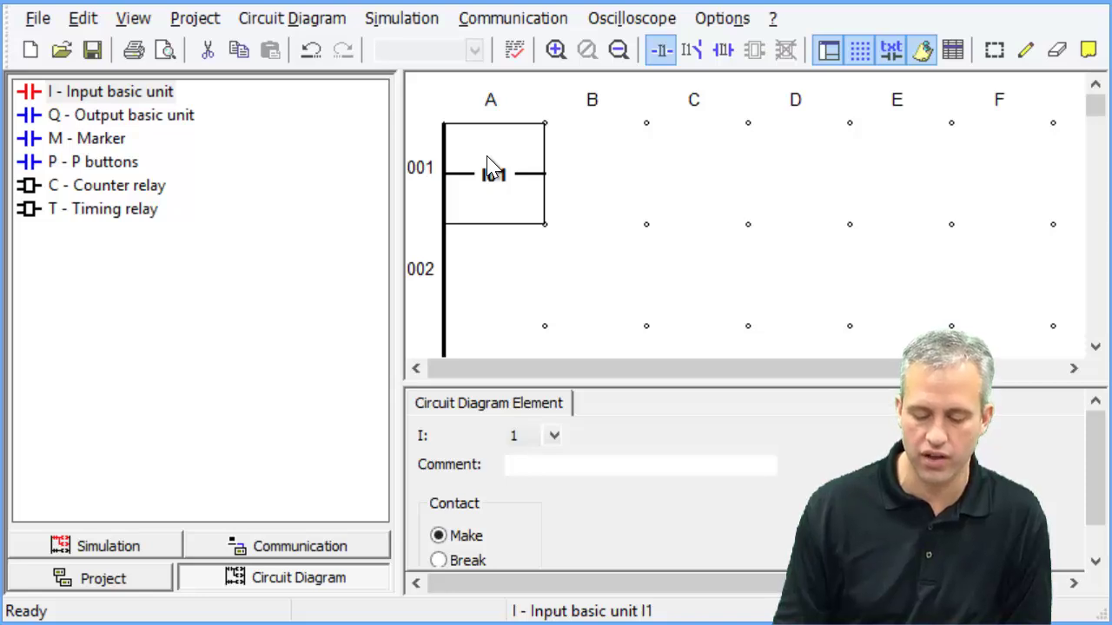
click(142, 118)
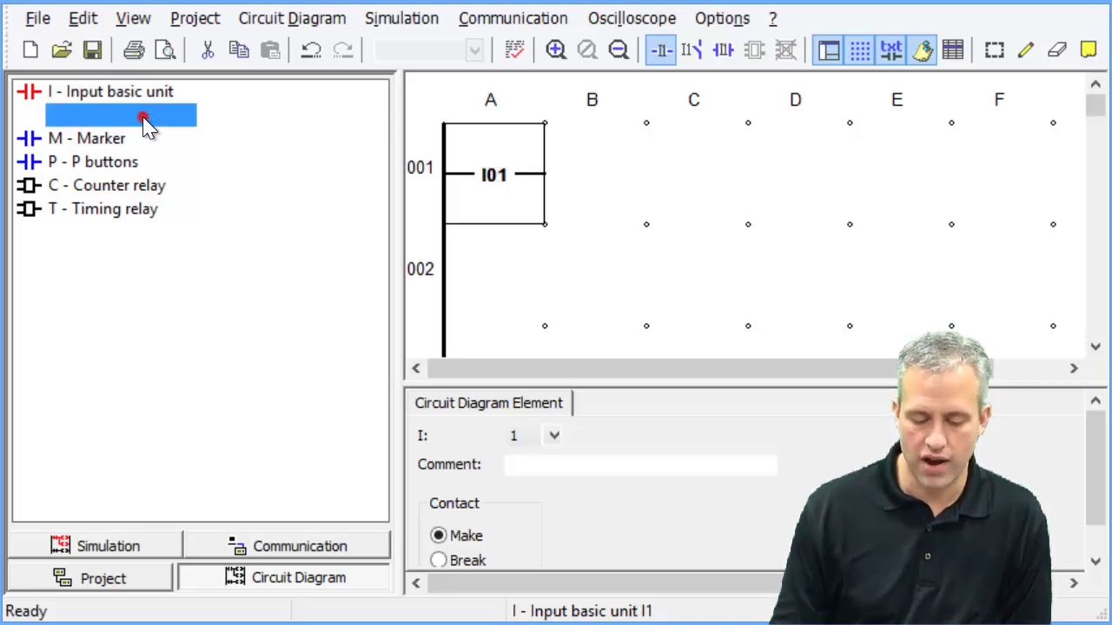
drag(142, 122, 1077, 175)
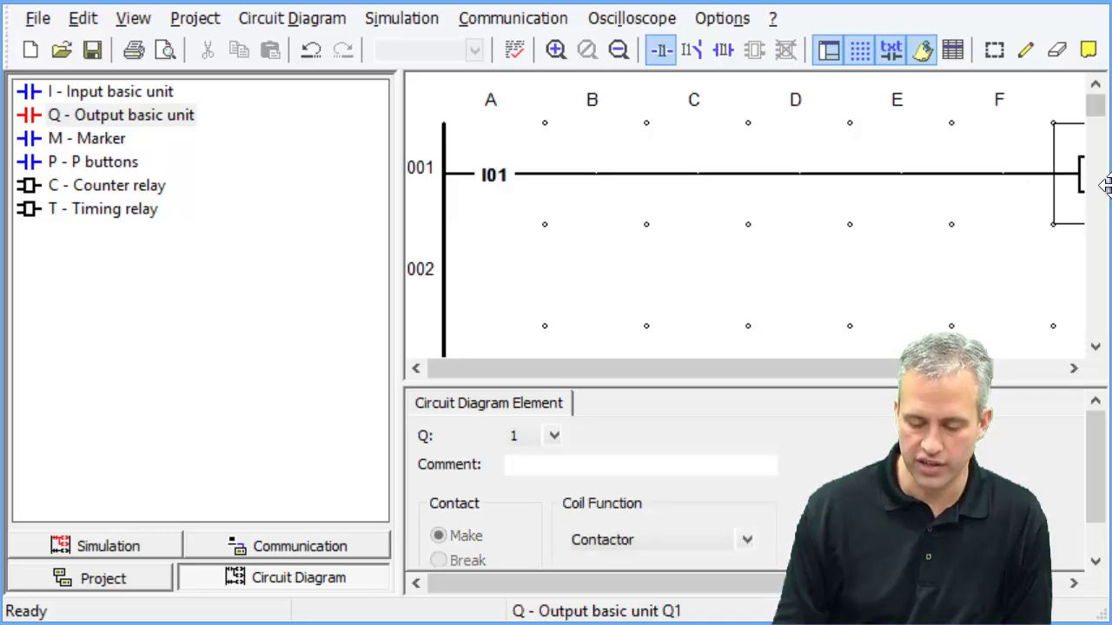
- Widen the circuit diagram area and switch to the third display format, with ladder contact and coil symbols
drag(400, 325, 235, 343)
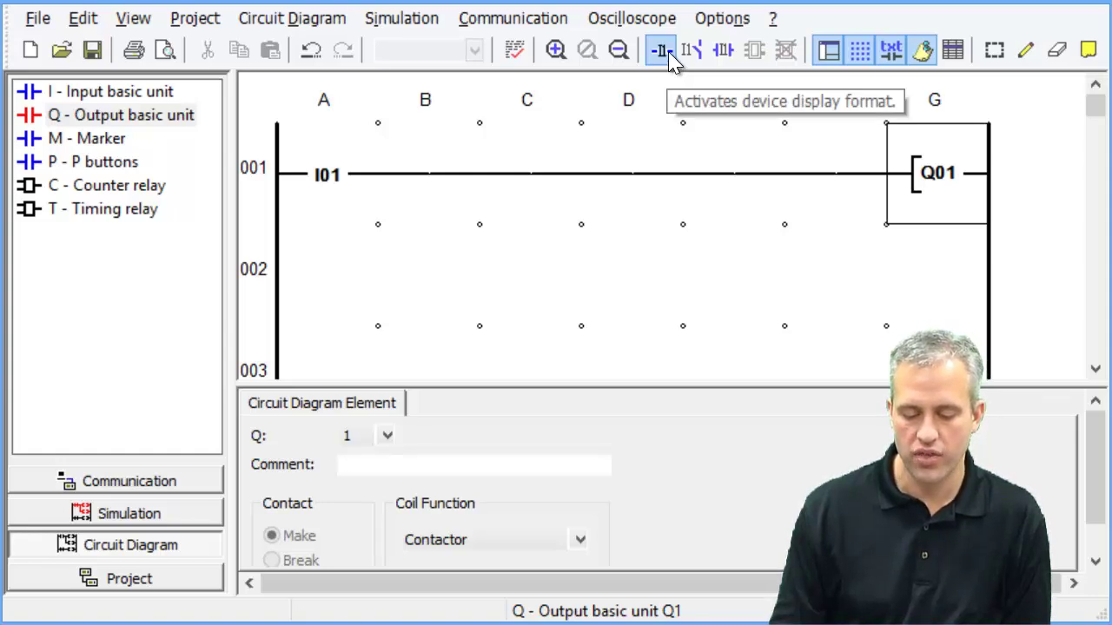
click(692, 52)
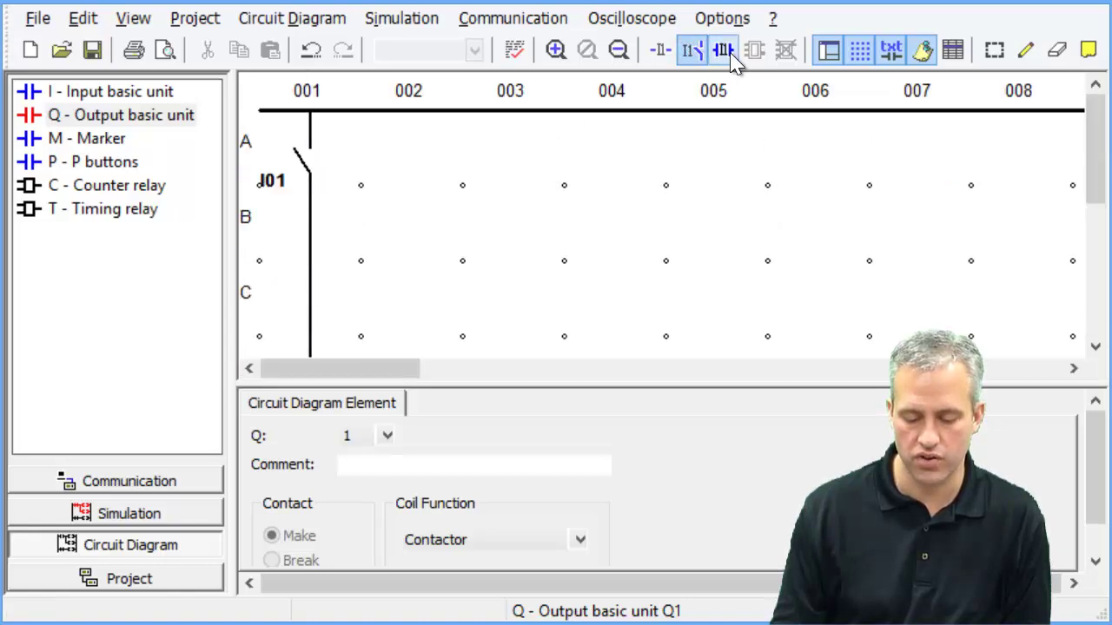
click(725, 50)
click(634, 224)
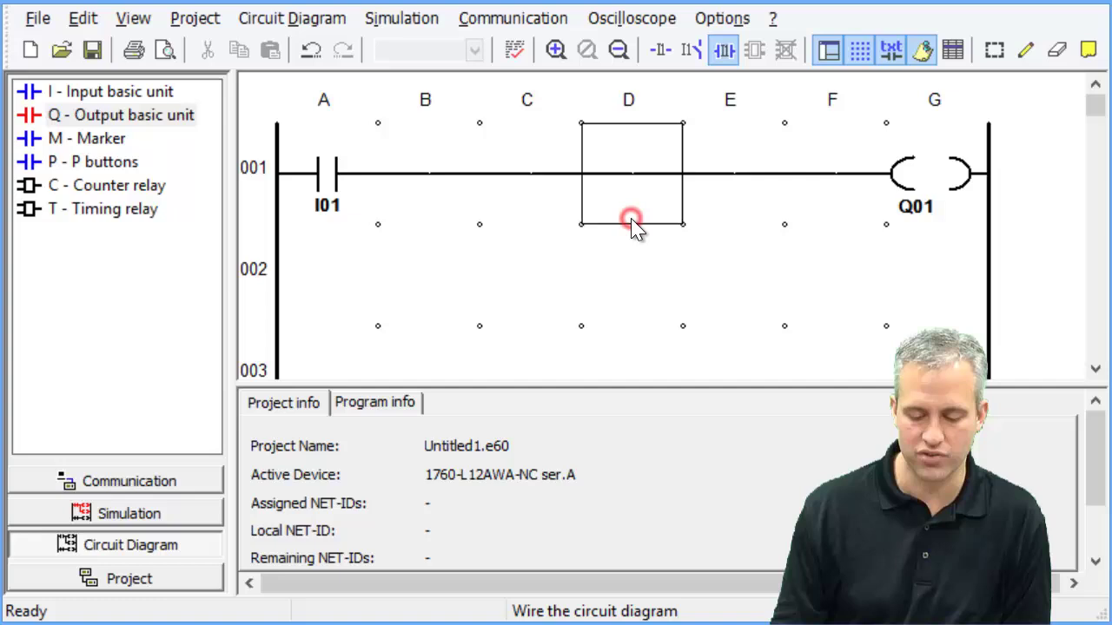
click(637, 291)
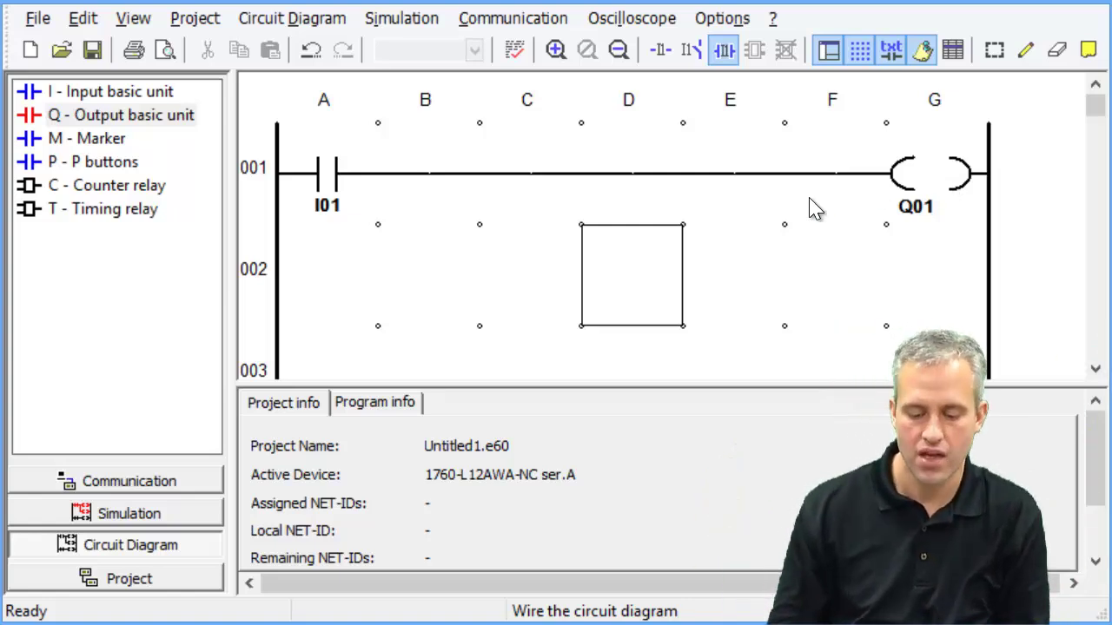
- In the simulation's I/R function settings, set inputs I1 through I8 to the second switch type
click(163, 521)
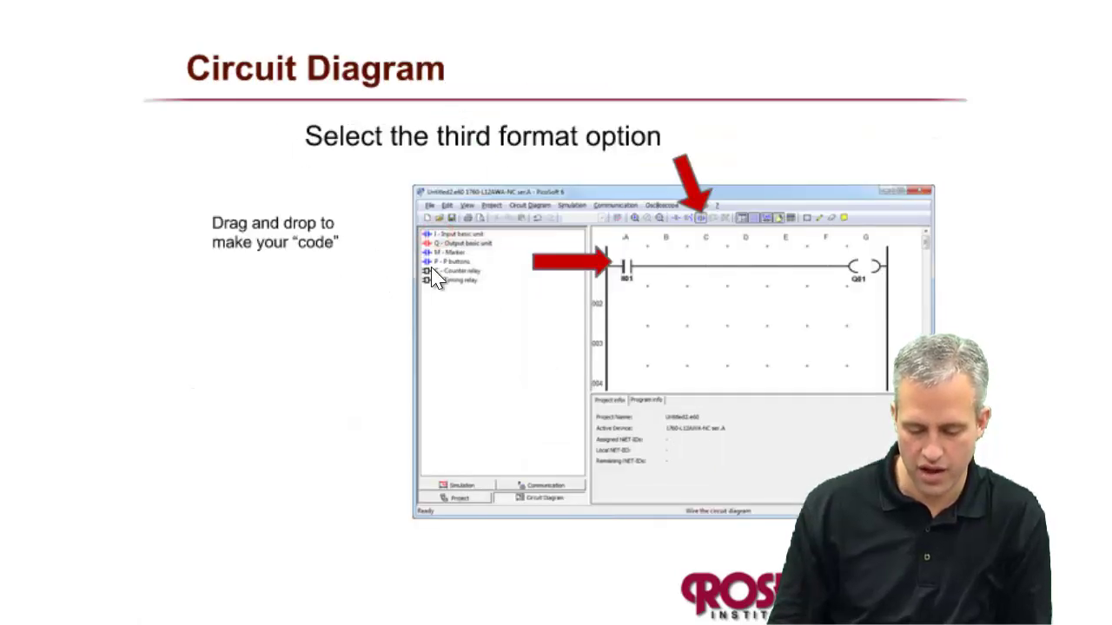
click(488, 211)
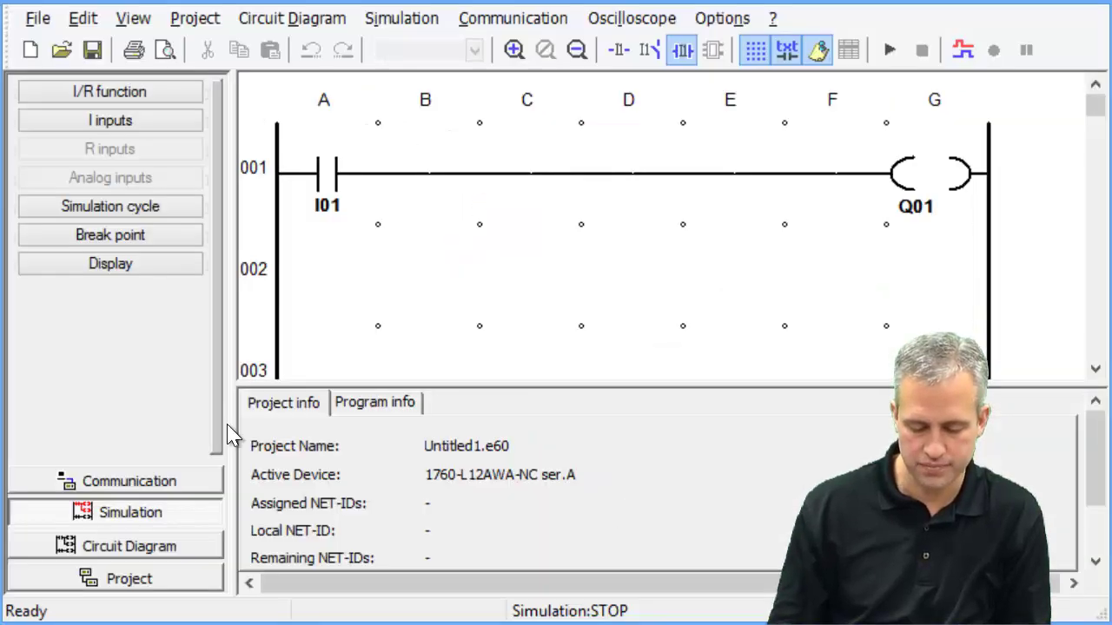
click(130, 94)
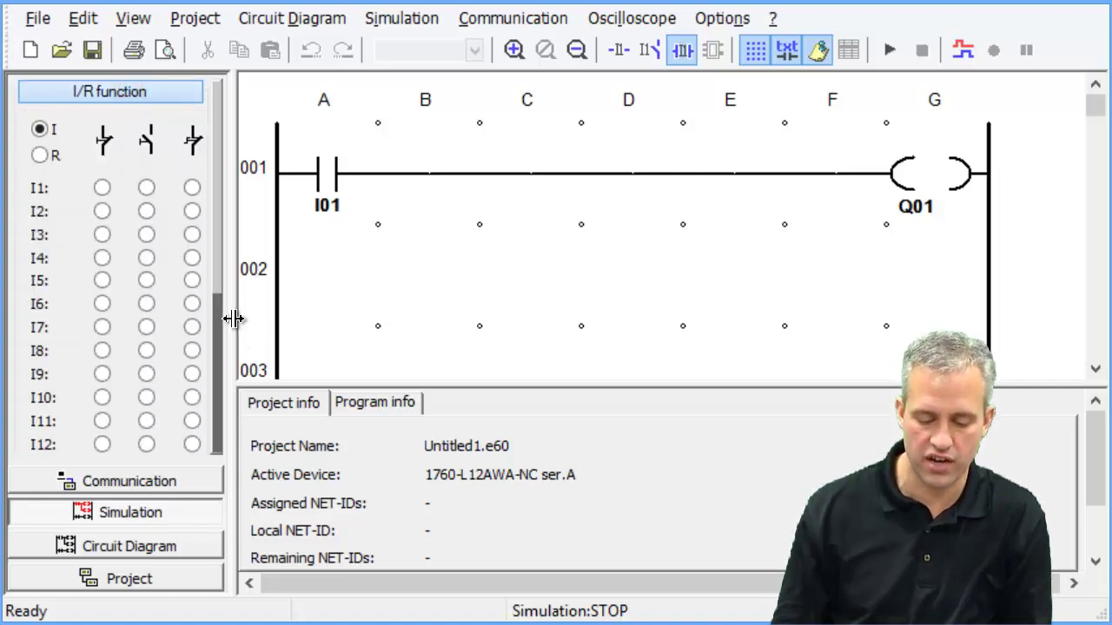
drag(233, 319, 398, 314)
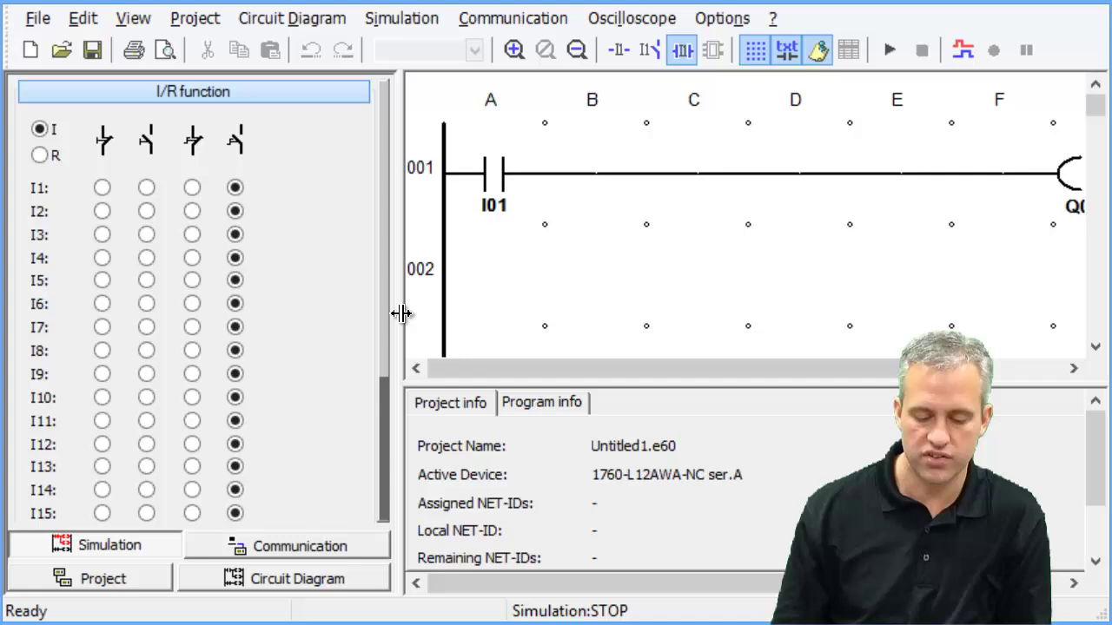
click(145, 188)
click(146, 211)
click(146, 234)
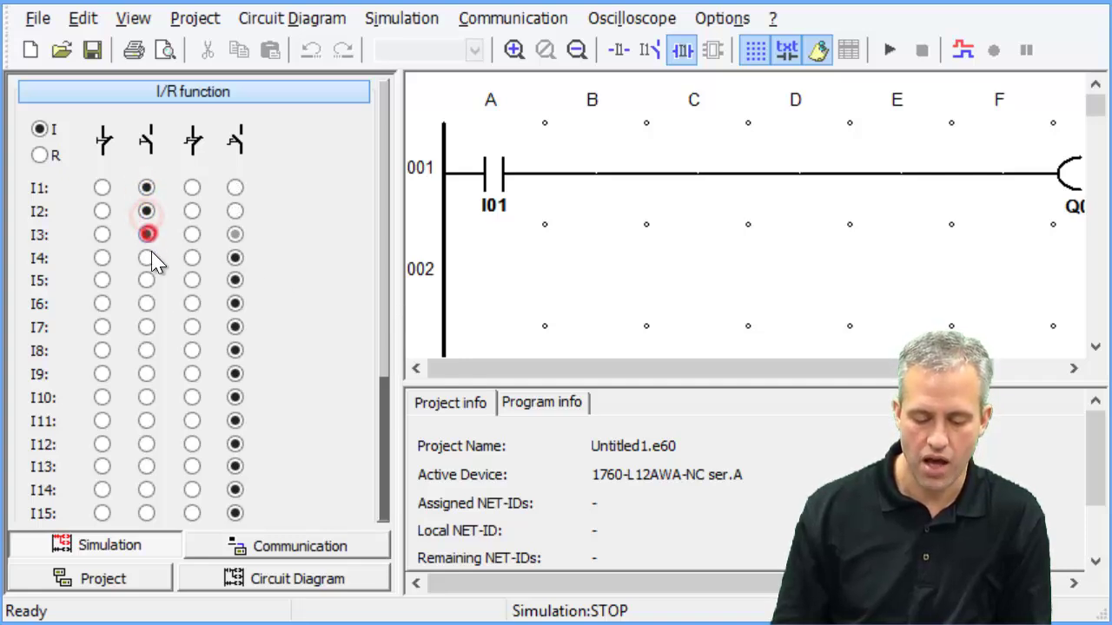
click(146, 258)
click(146, 280)
click(146, 304)
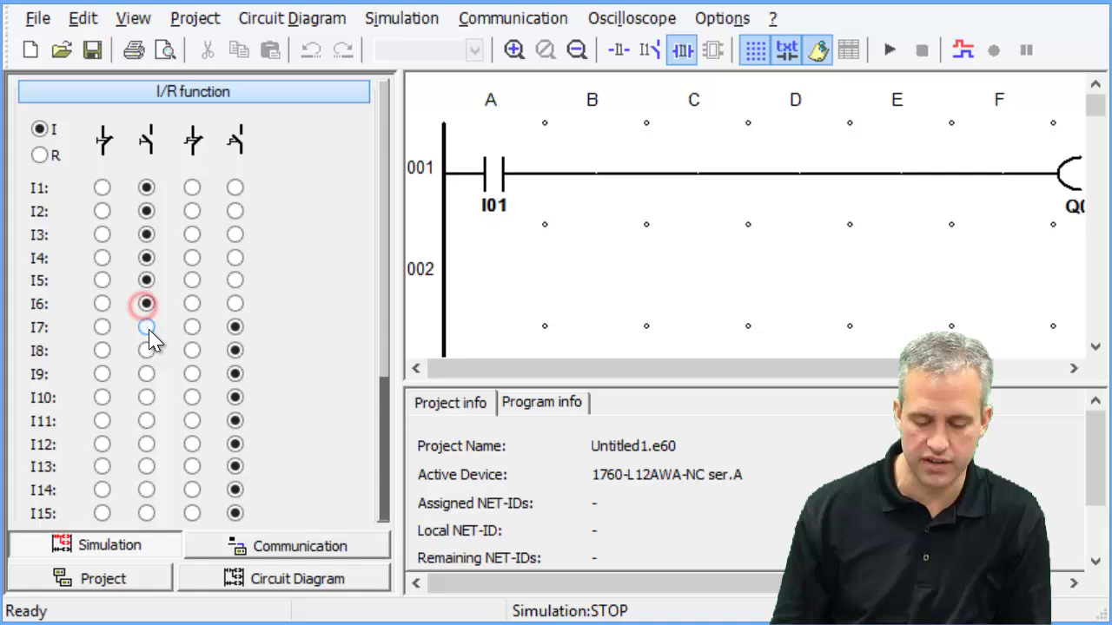
click(148, 326)
click(148, 350)
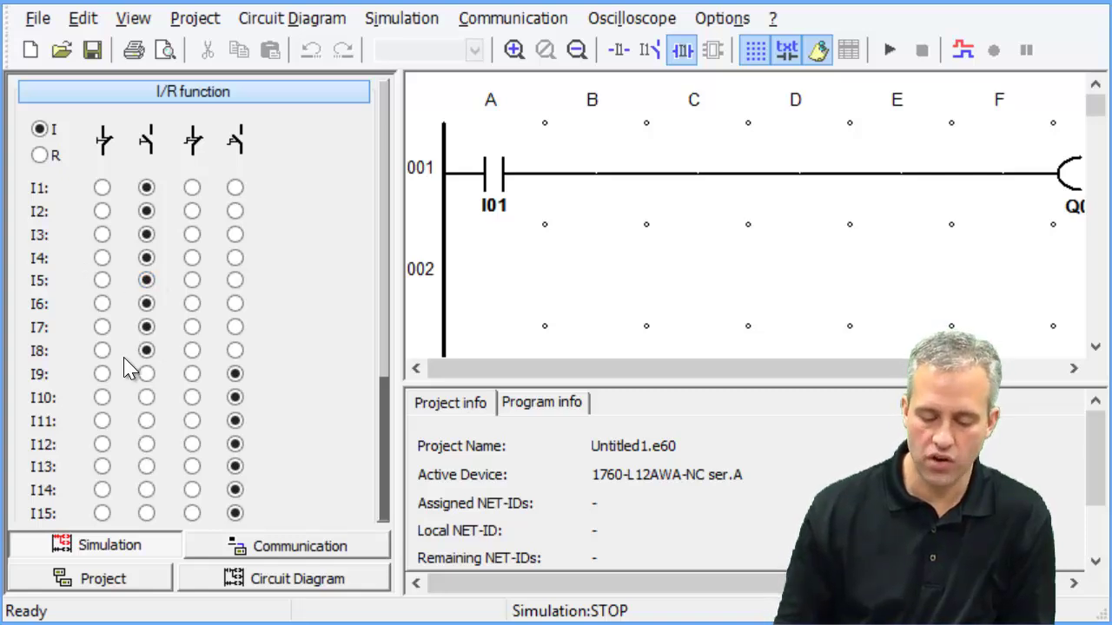
- Set I9 and I13 to the first switch type, I10 and I14 to the second, I11 and I15 to the third, and I12 to the fourth
scroll(130, 361, down, 3)
click(102, 256)
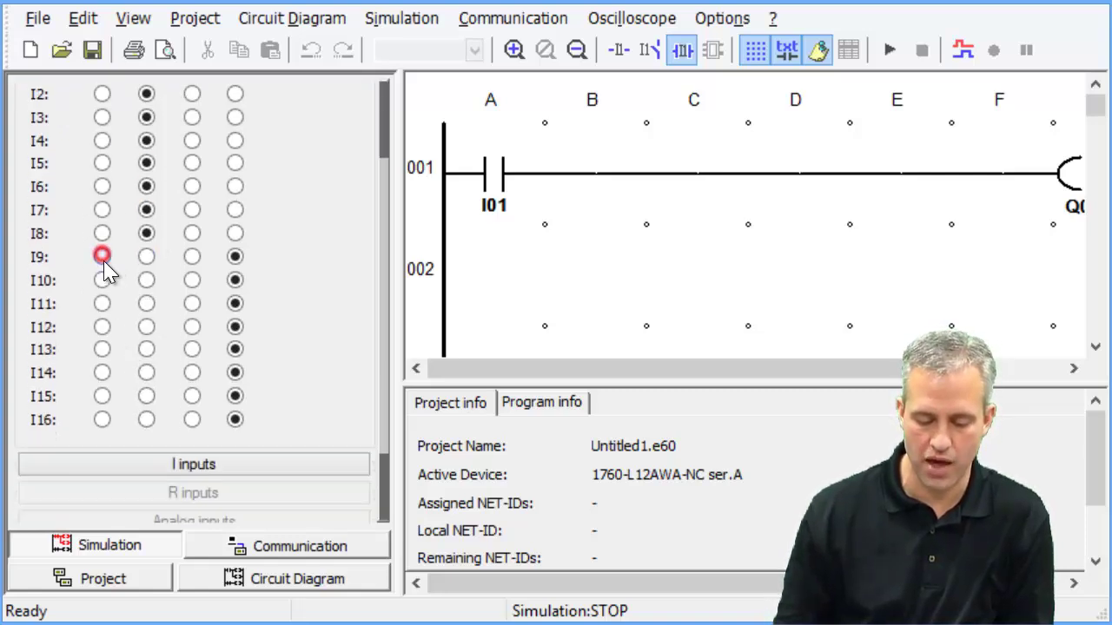
click(146, 280)
click(191, 303)
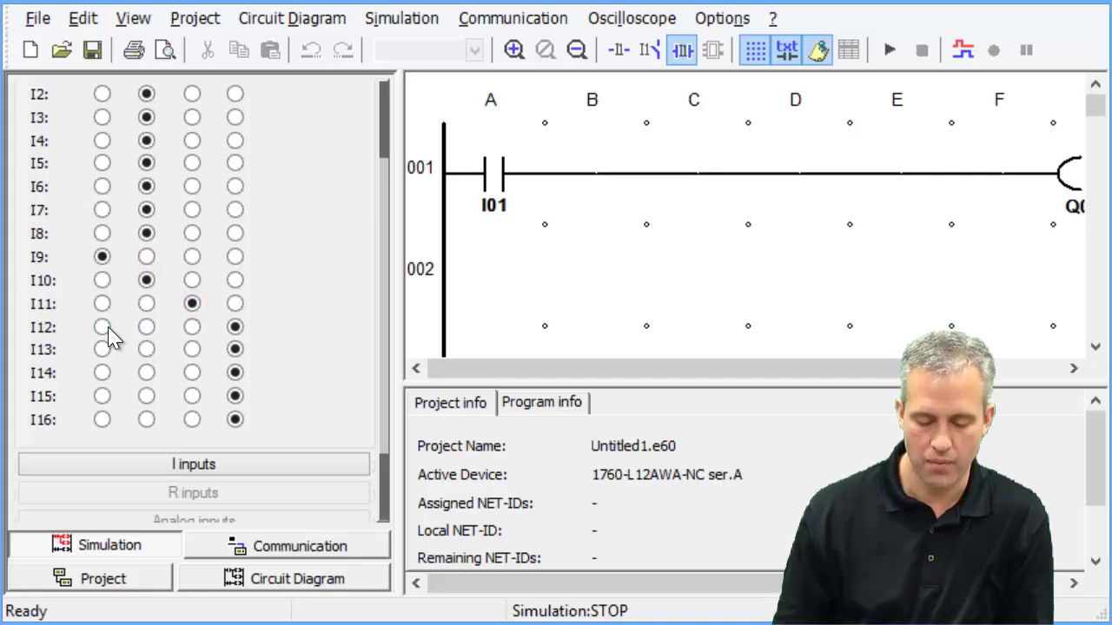
click(102, 327)
click(146, 349)
click(191, 372)
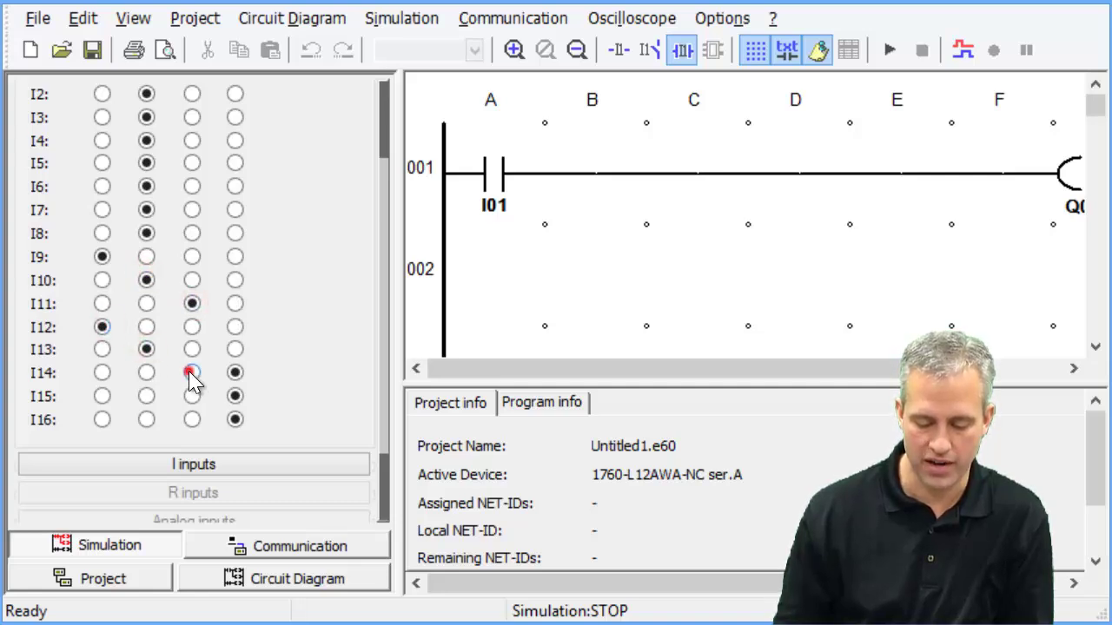
click(234, 327)
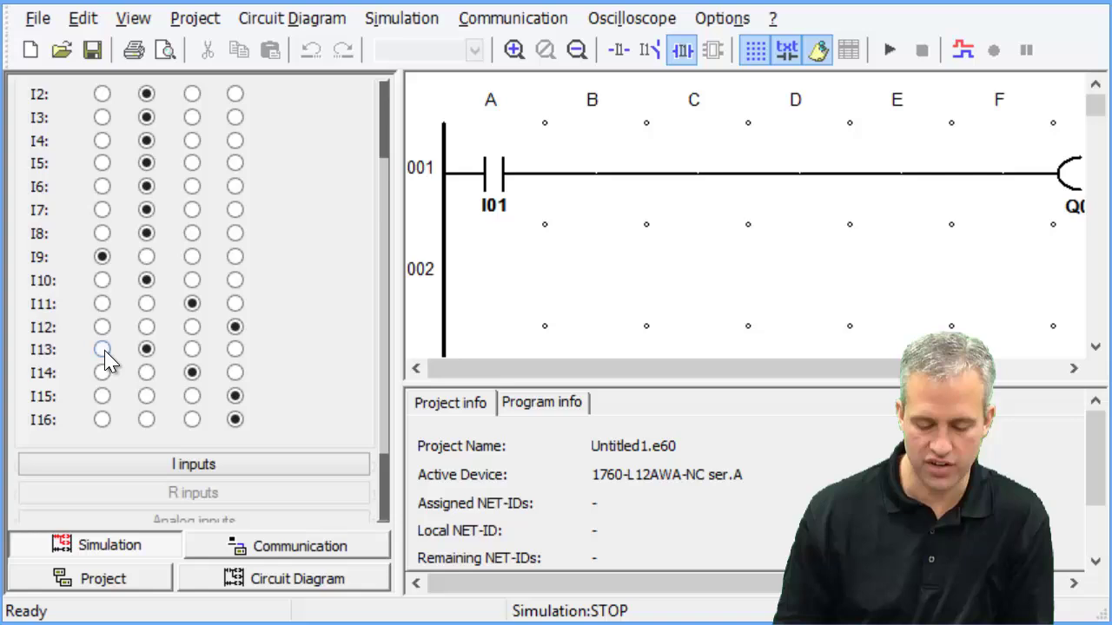
click(102, 349)
click(145, 372)
click(191, 396)
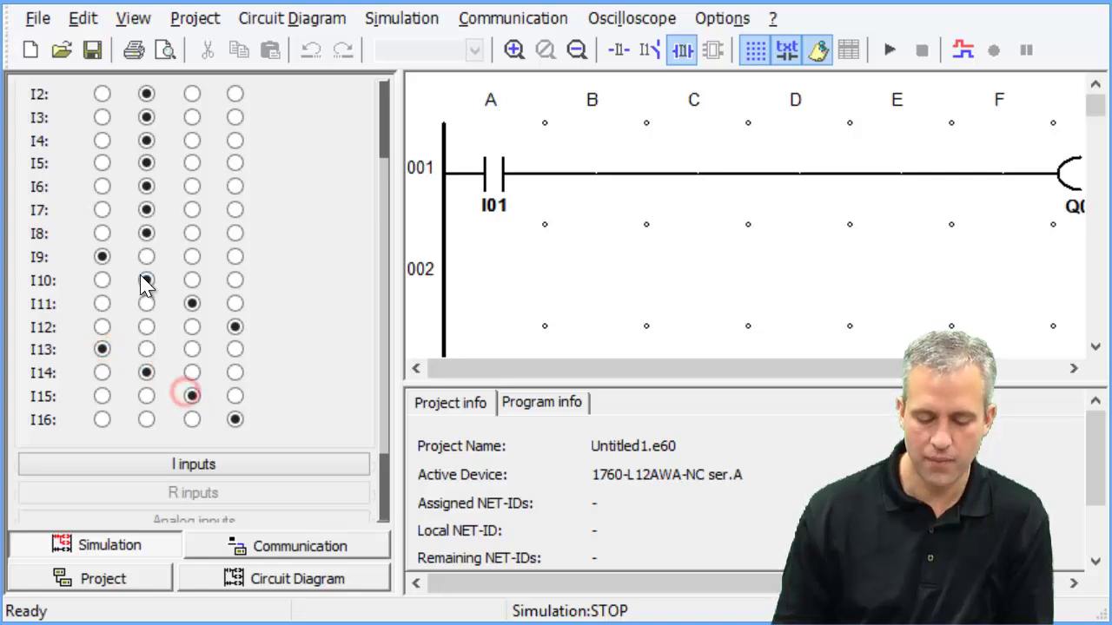
scroll(144, 280, up, 3)
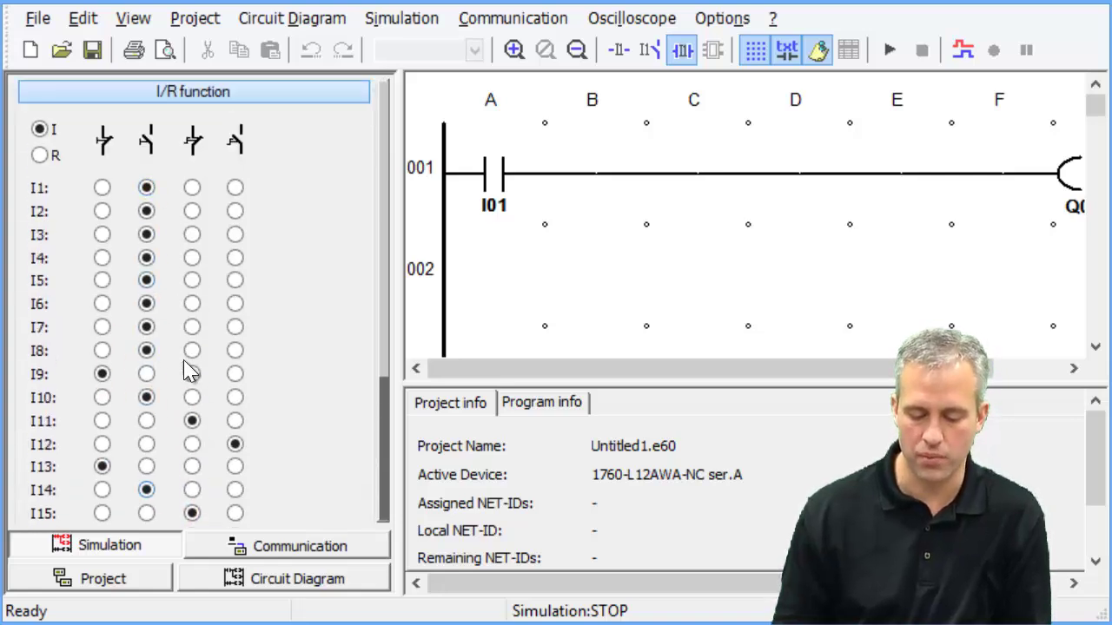
scroll(188, 357, down, 3)
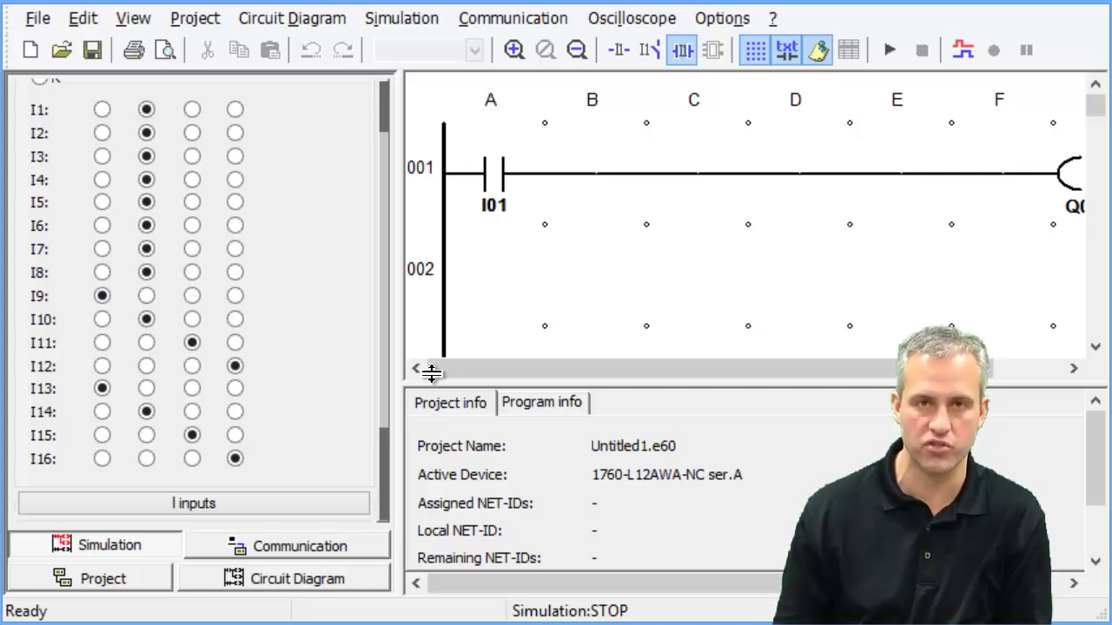
scroll(476, 252, up, 3)
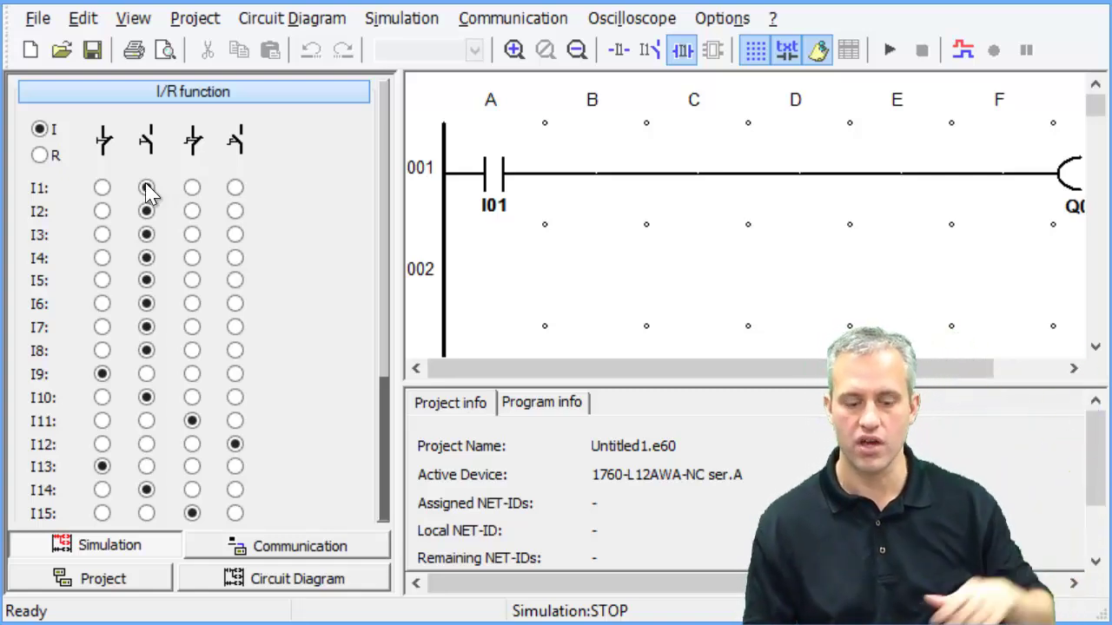
- Collapse the I/R function settings and show the I input switches together with the Q outputs display for the simulation
click(214, 96)
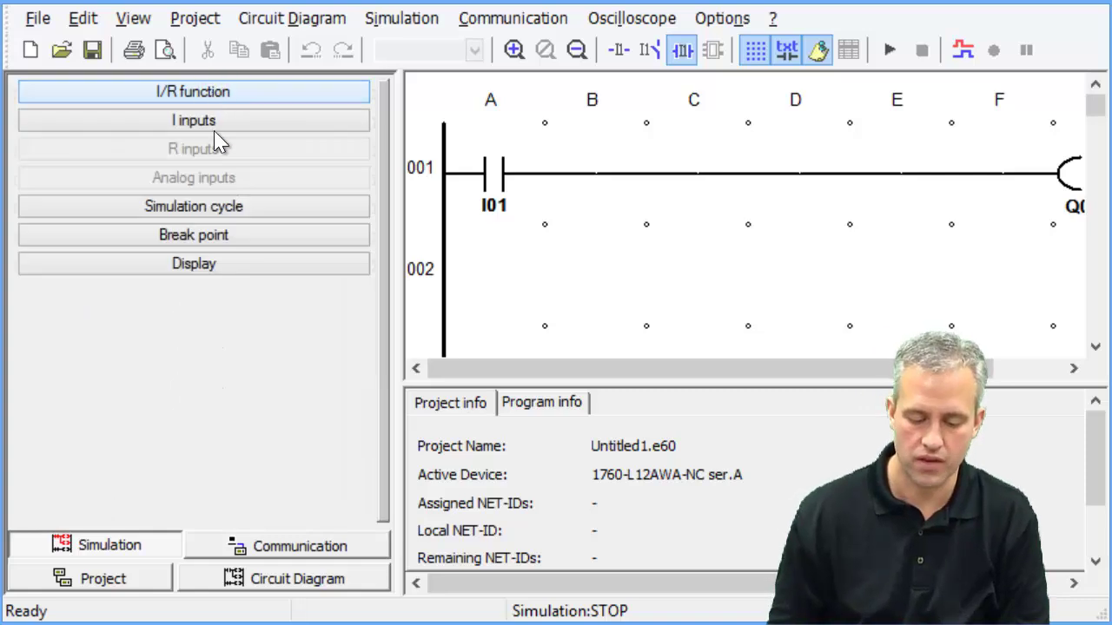
click(215, 124)
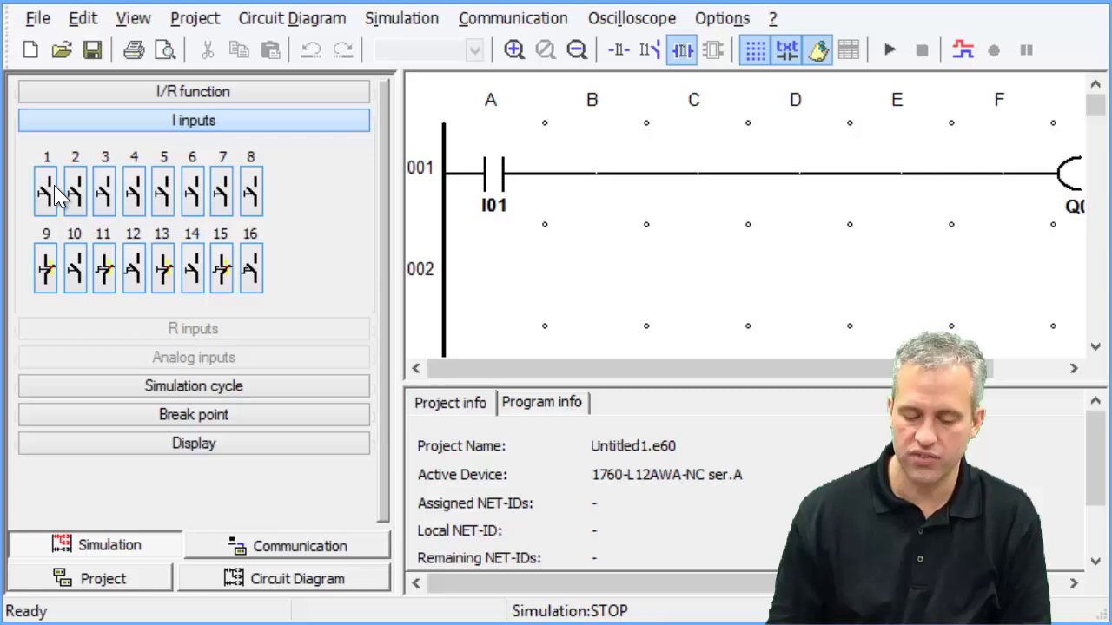
click(203, 443)
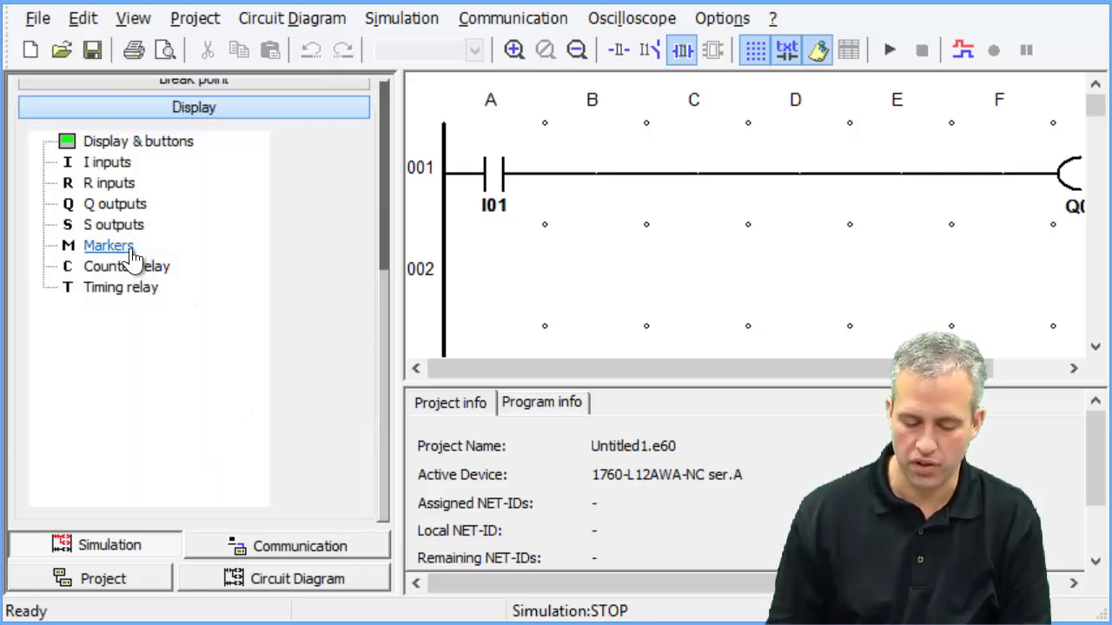
click(117, 203)
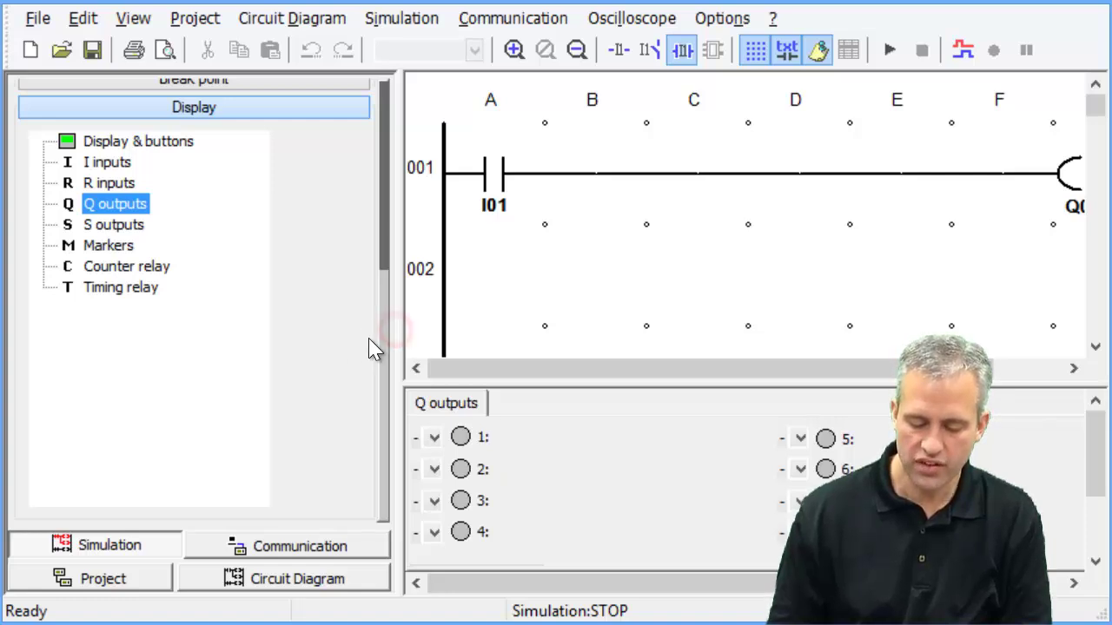
drag(382, 338, 383, 141)
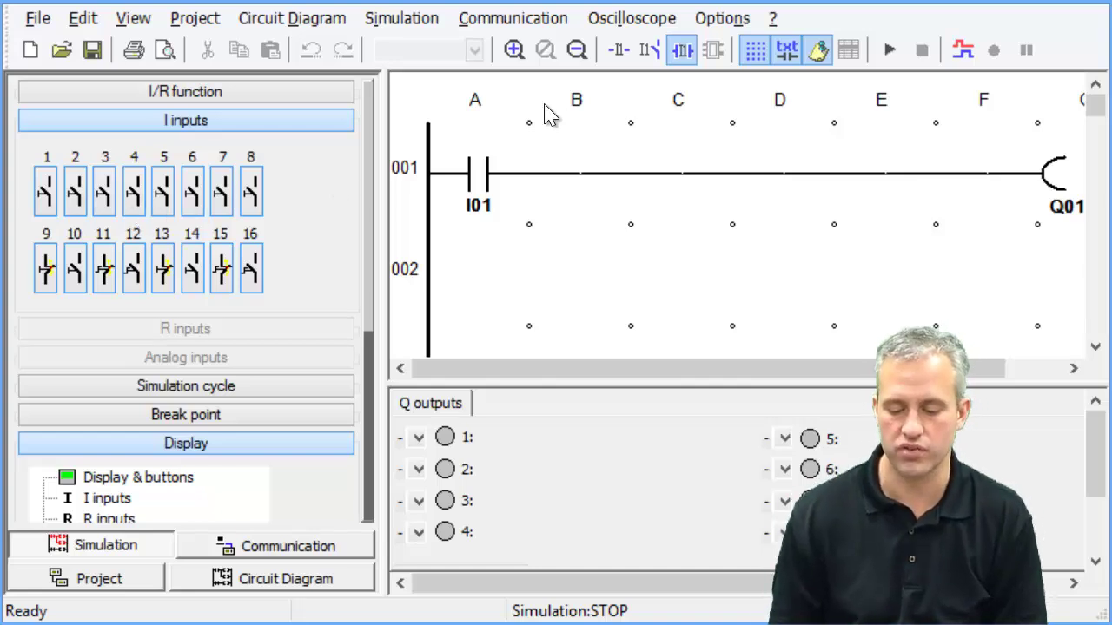
- Start the simulation, widen the circuit diagram area, and switch input 1 on and off to test rung 001
click(890, 52)
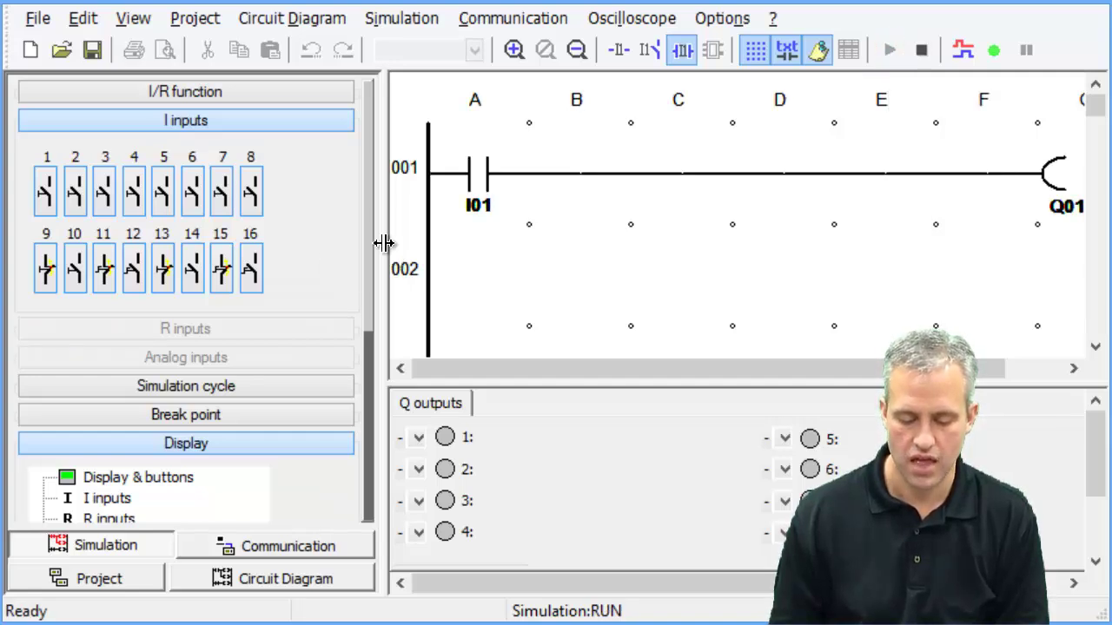
drag(382, 243, 348, 243)
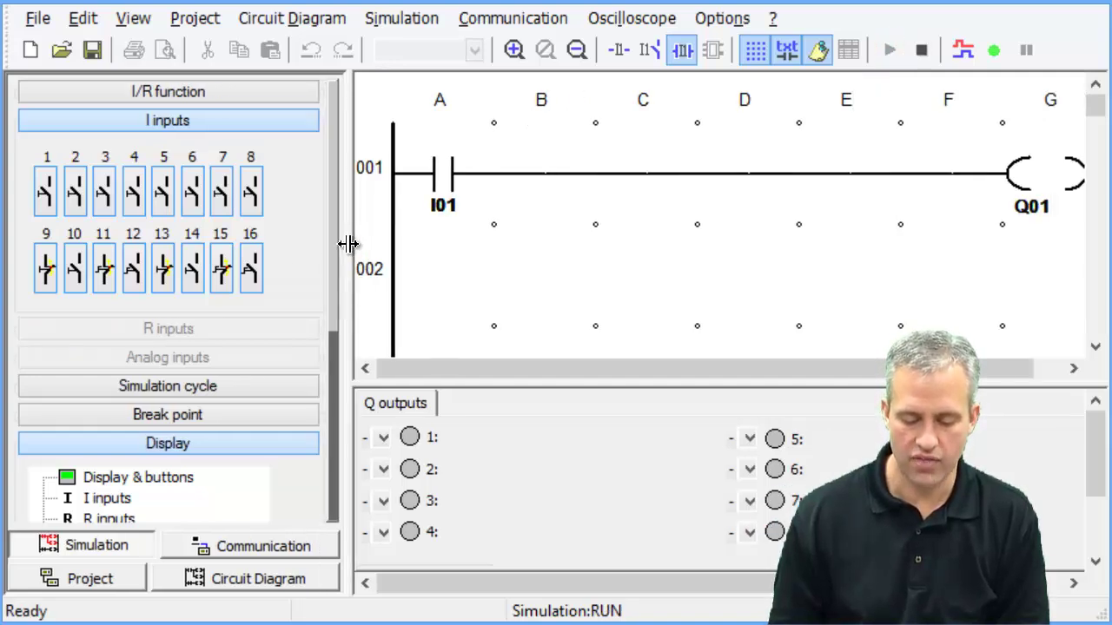
click(41, 200)
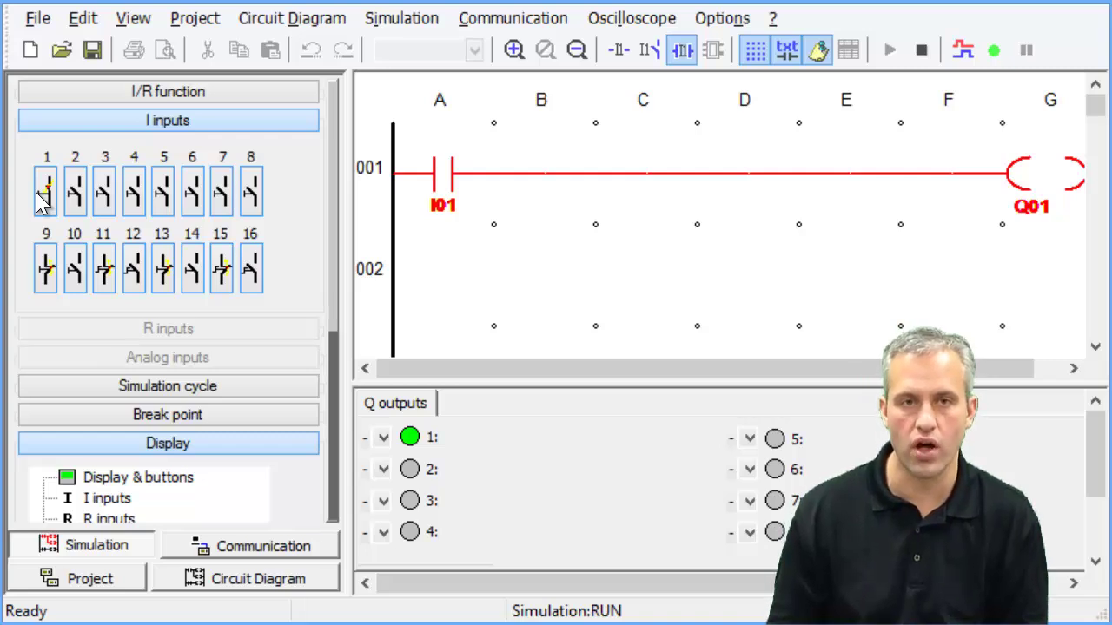
click(41, 200)
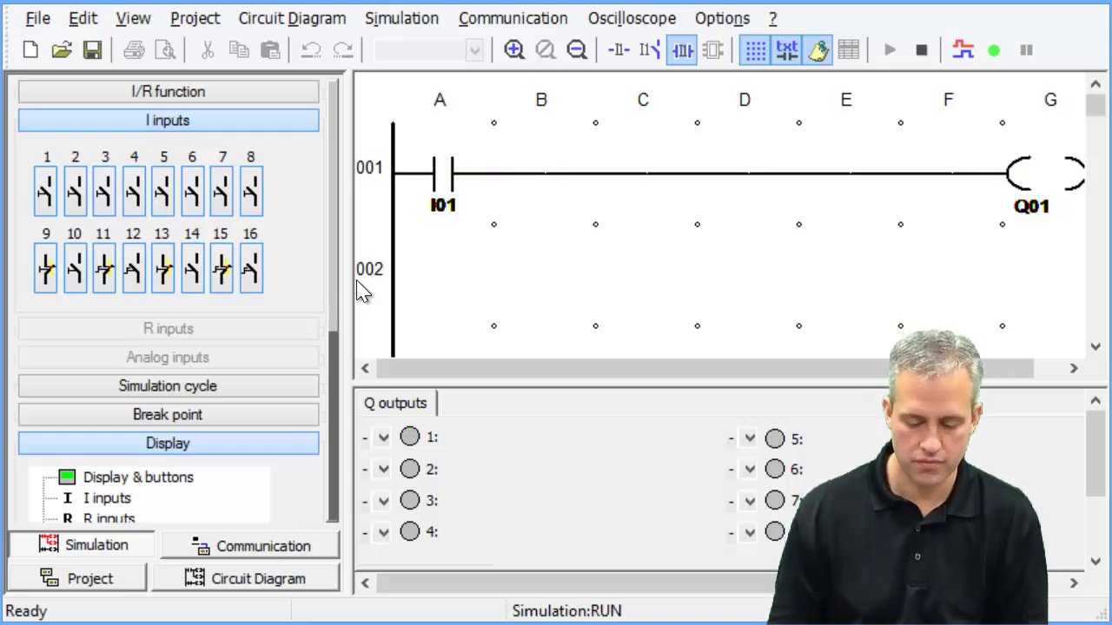
- With the whole rung in view, toggle input 1 on and off twice, and stop the simulation
drag(347, 276, 323, 278)
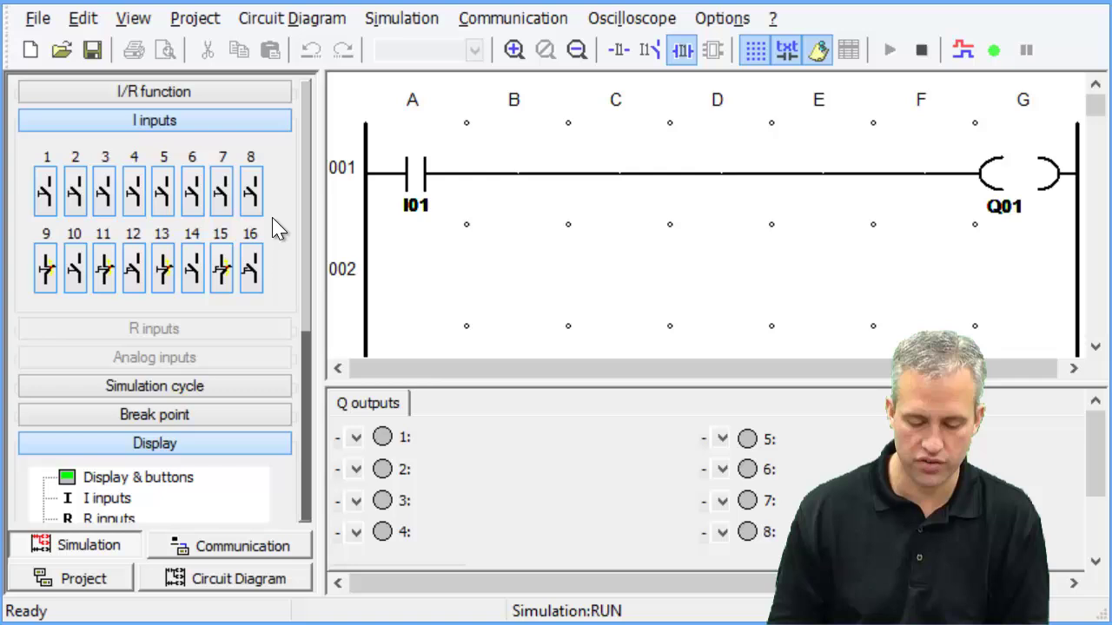
click(45, 196)
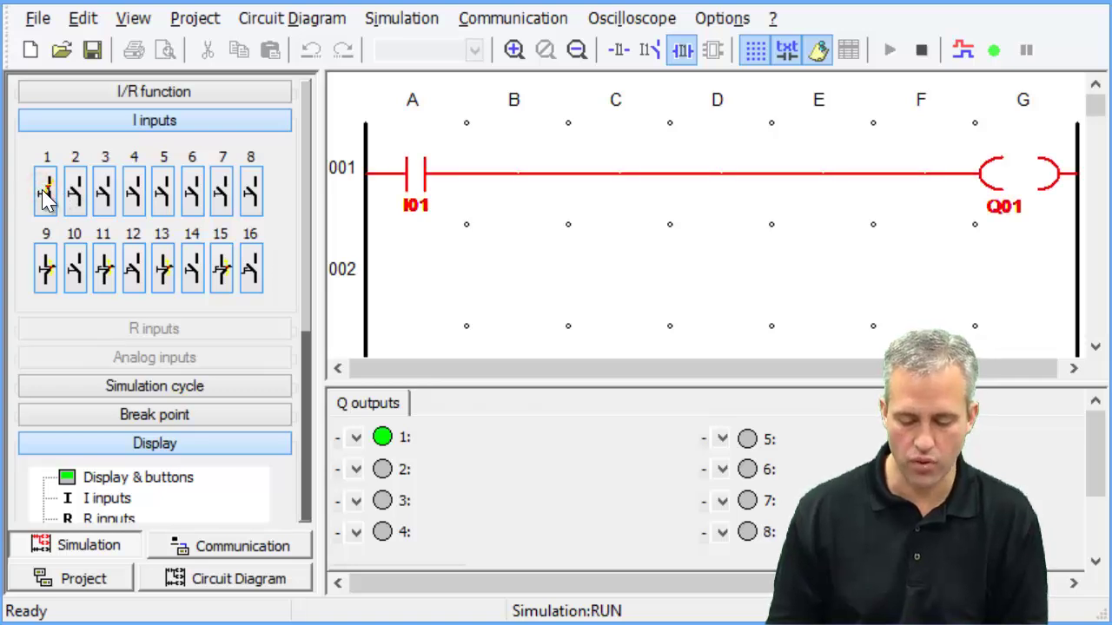
click(45, 196)
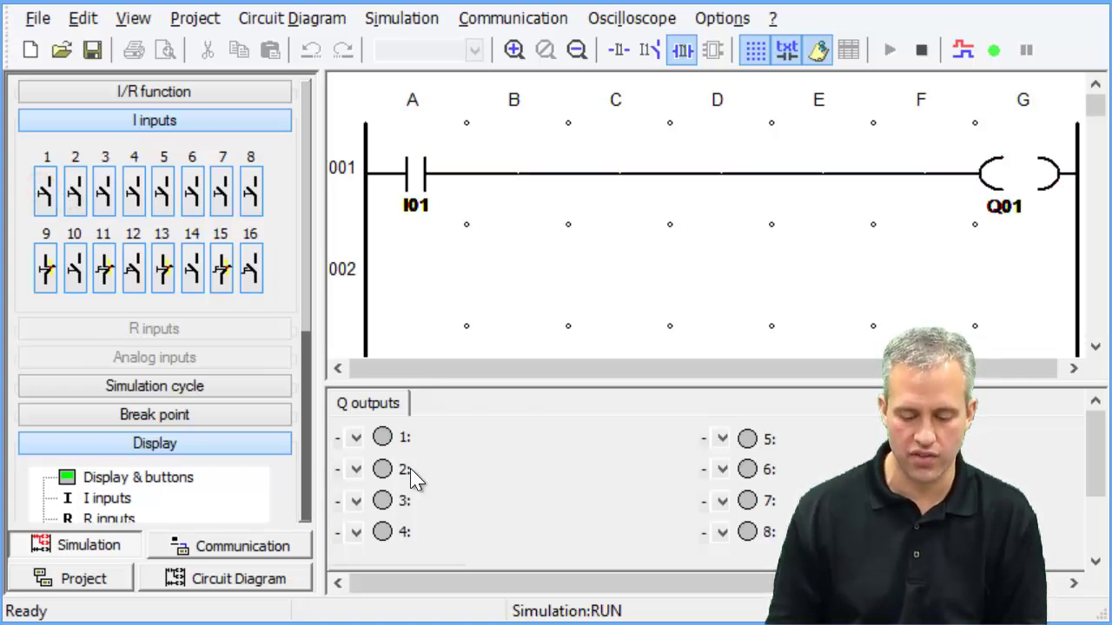
click(46, 195)
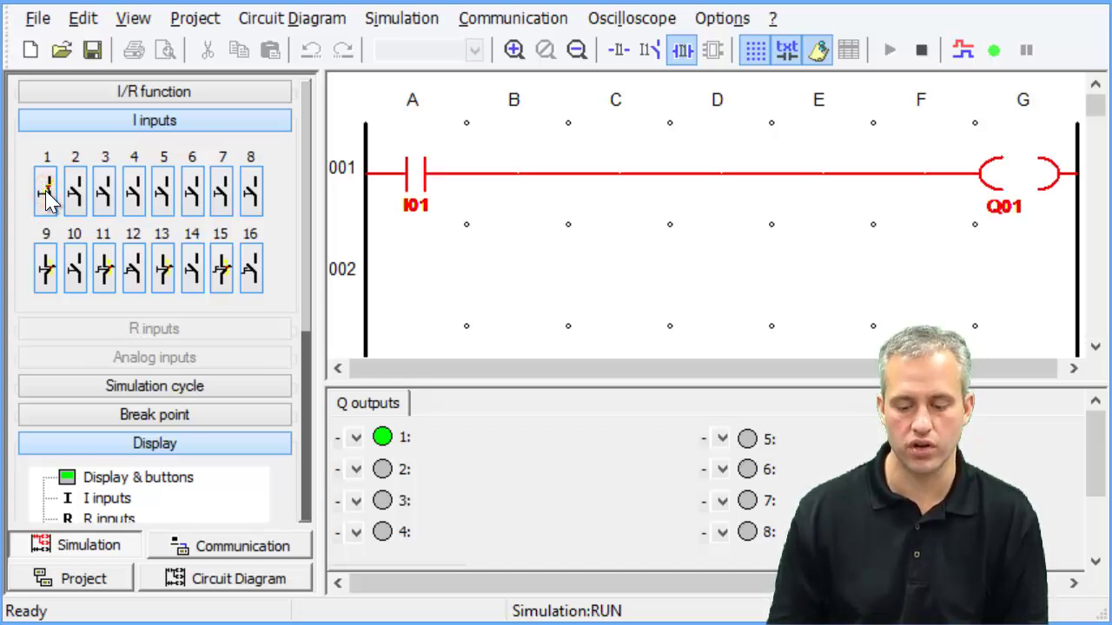
click(45, 197)
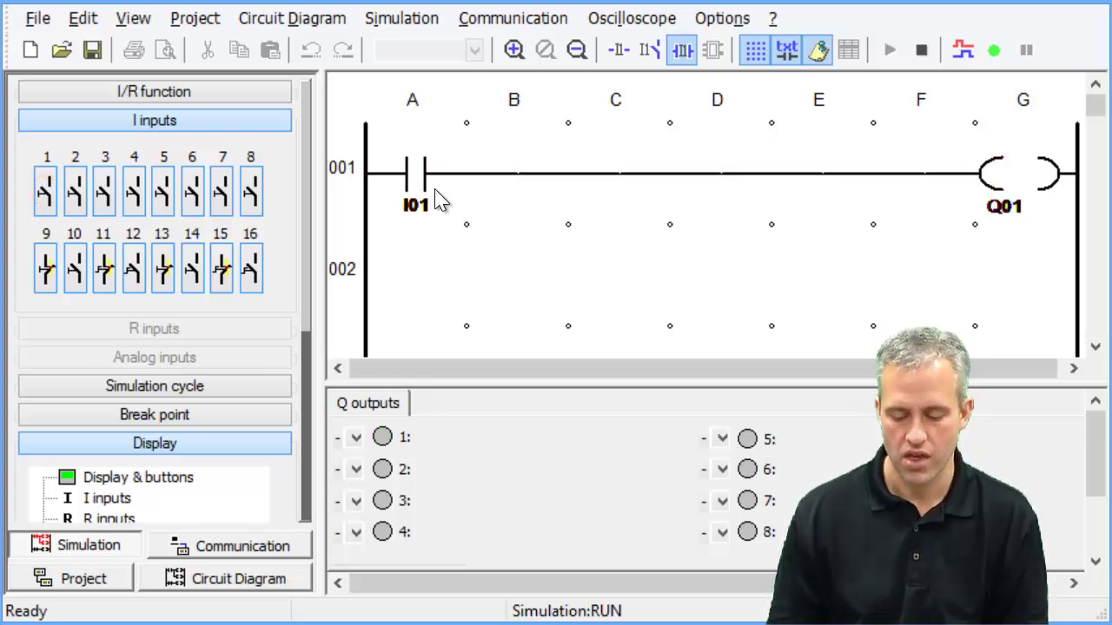
click(924, 54)
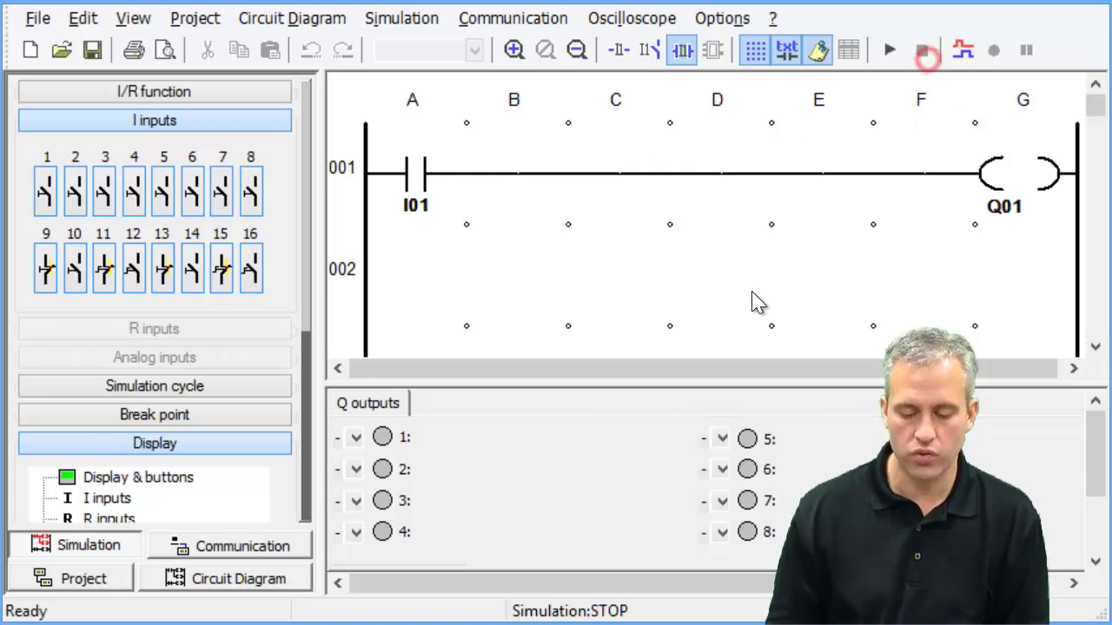
- Open the communication connection settings and check which interfaces are offered
click(242, 546)
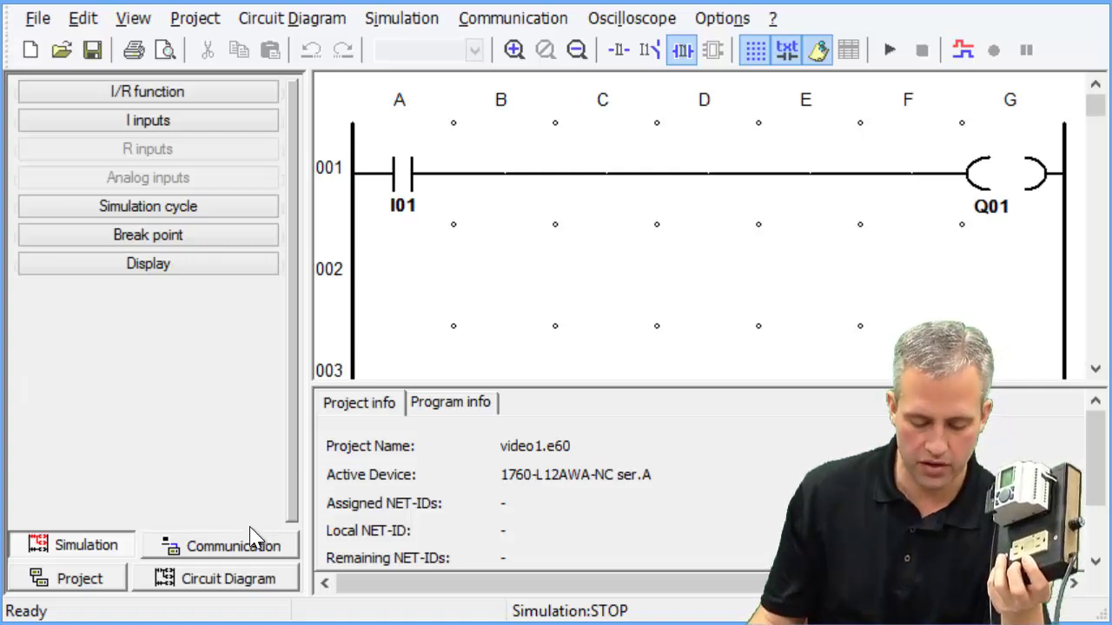
click(256, 549)
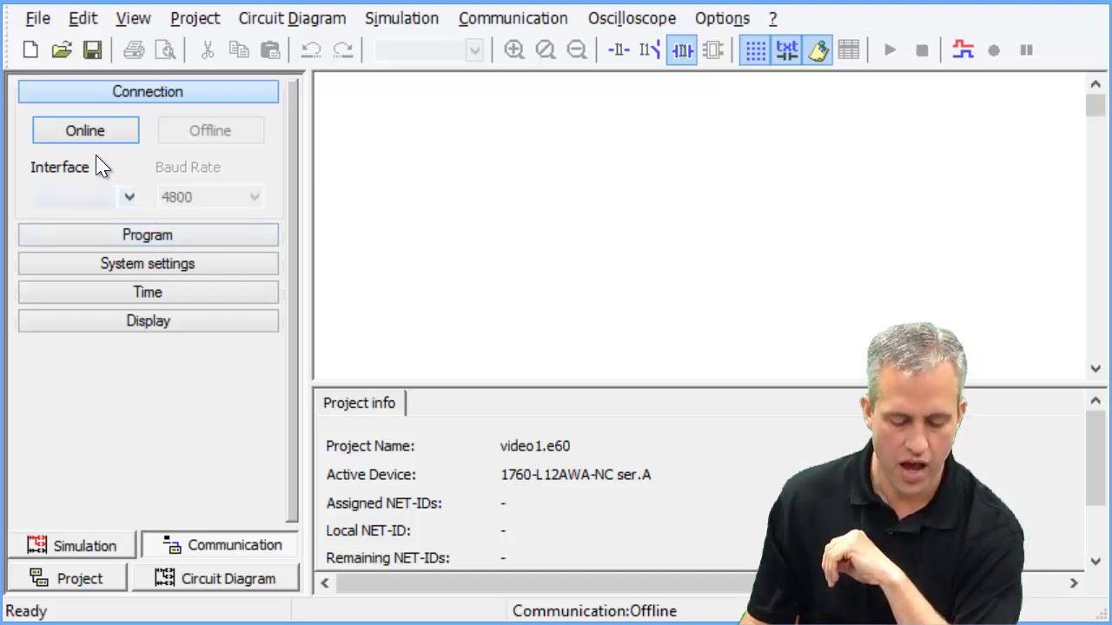
click(130, 198)
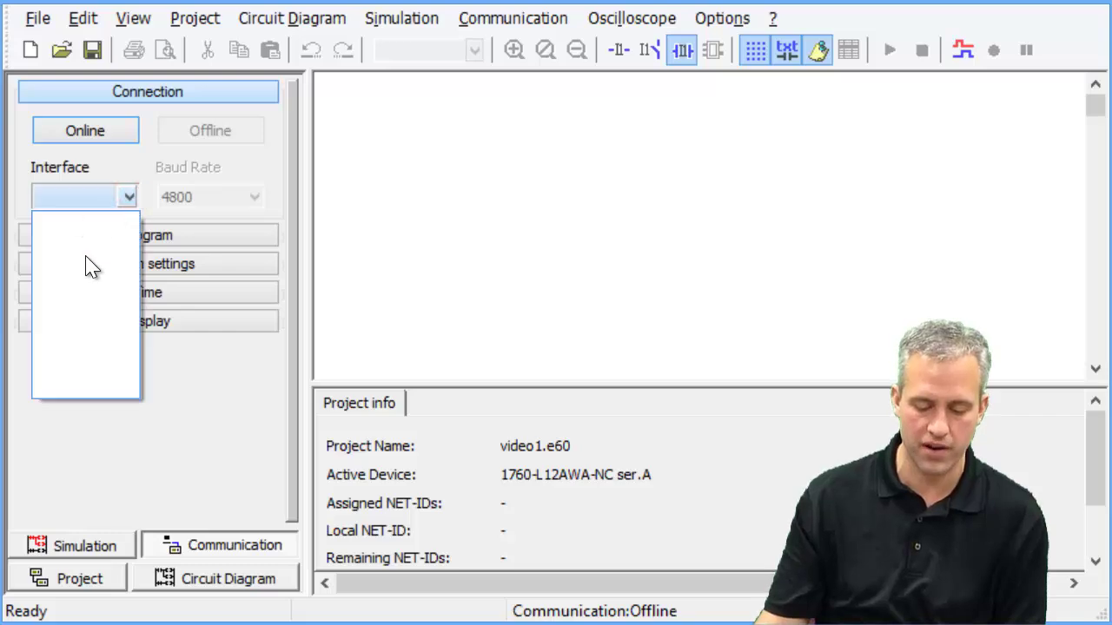
click(224, 451)
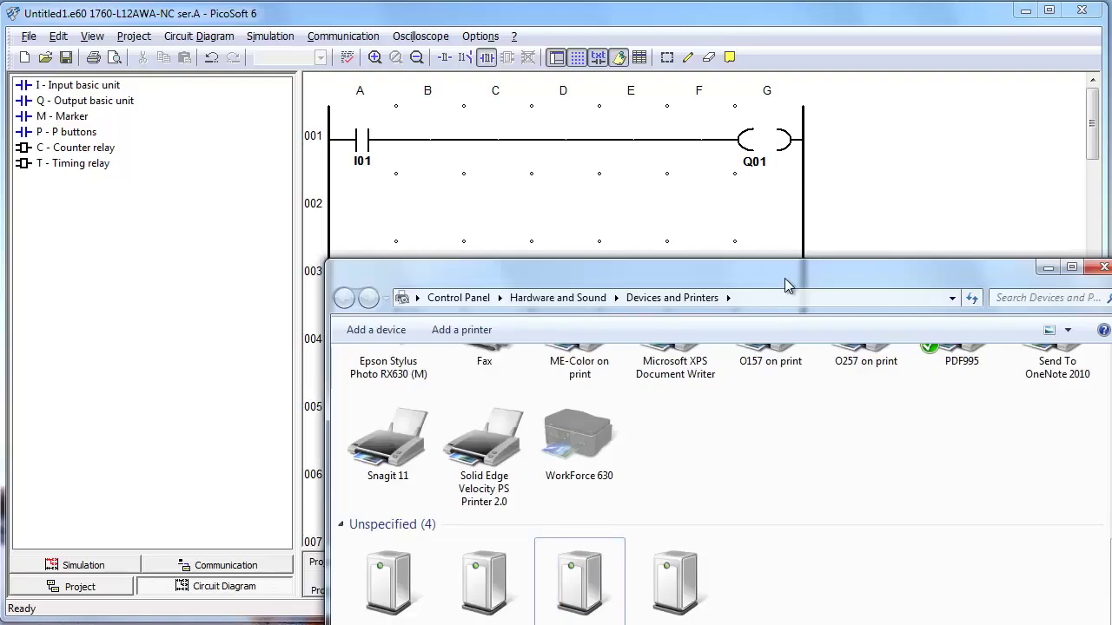
- In Devices and Printers, check the COM port of the Prolific USB-to-Serial adapter, and return to PicoSoft
drag(785, 278, 587, 59)
click(391, 386)
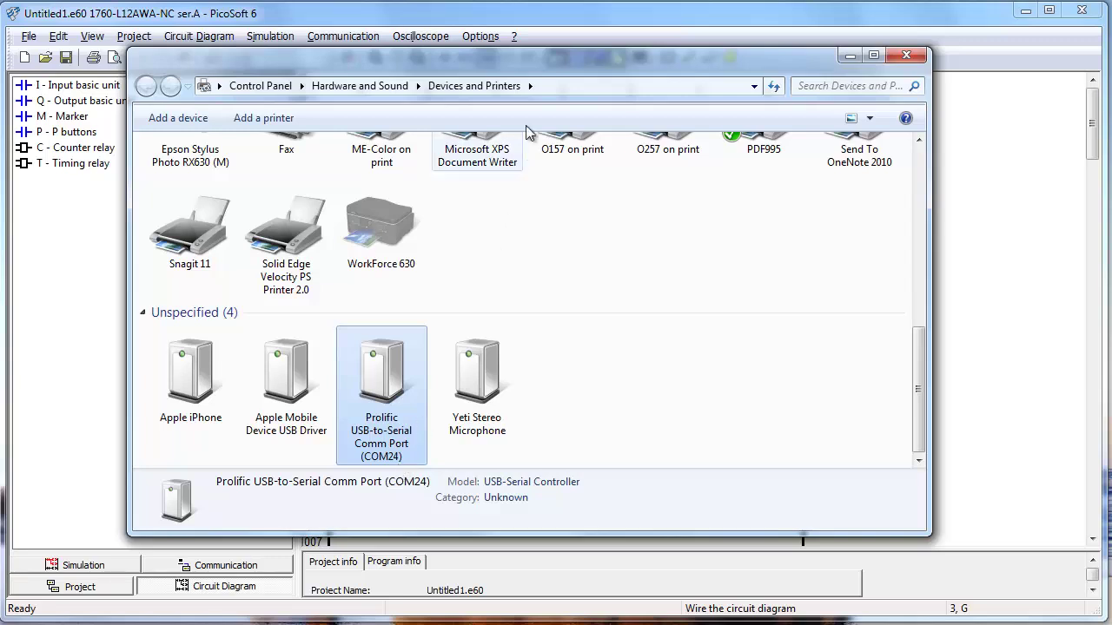
click(557, 14)
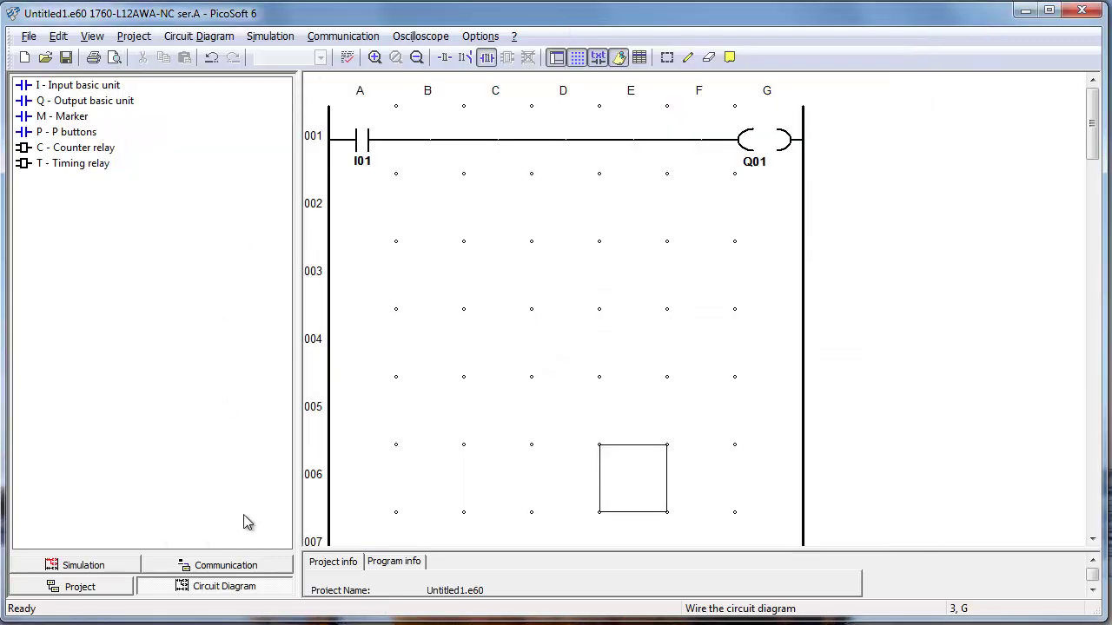
- In the communication settings, choose COM24 as the interface and go online with the device
click(254, 567)
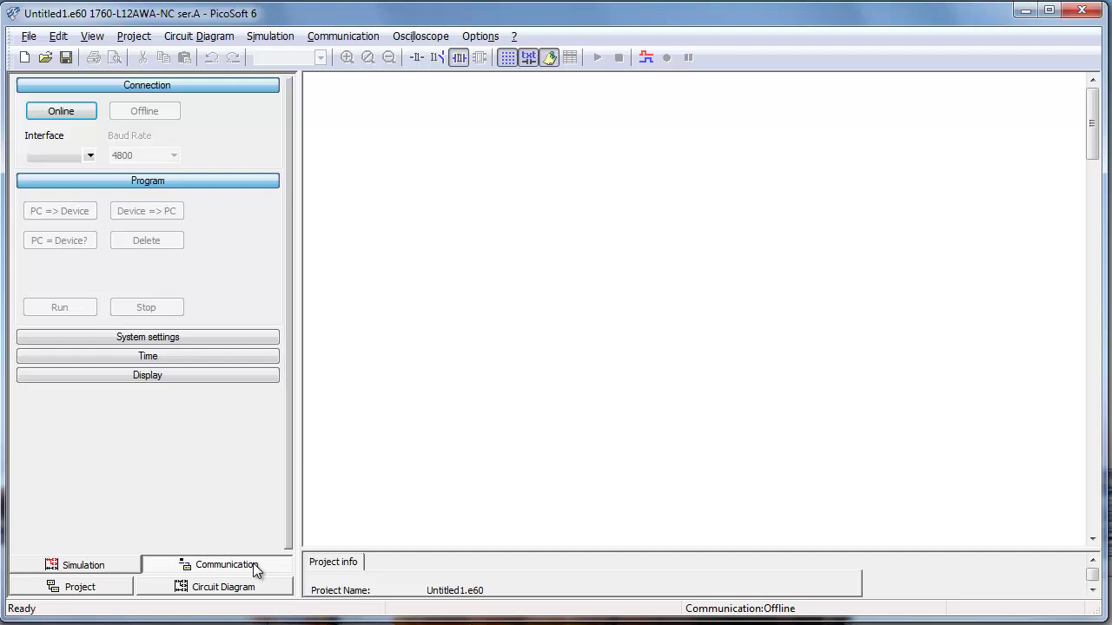
click(192, 590)
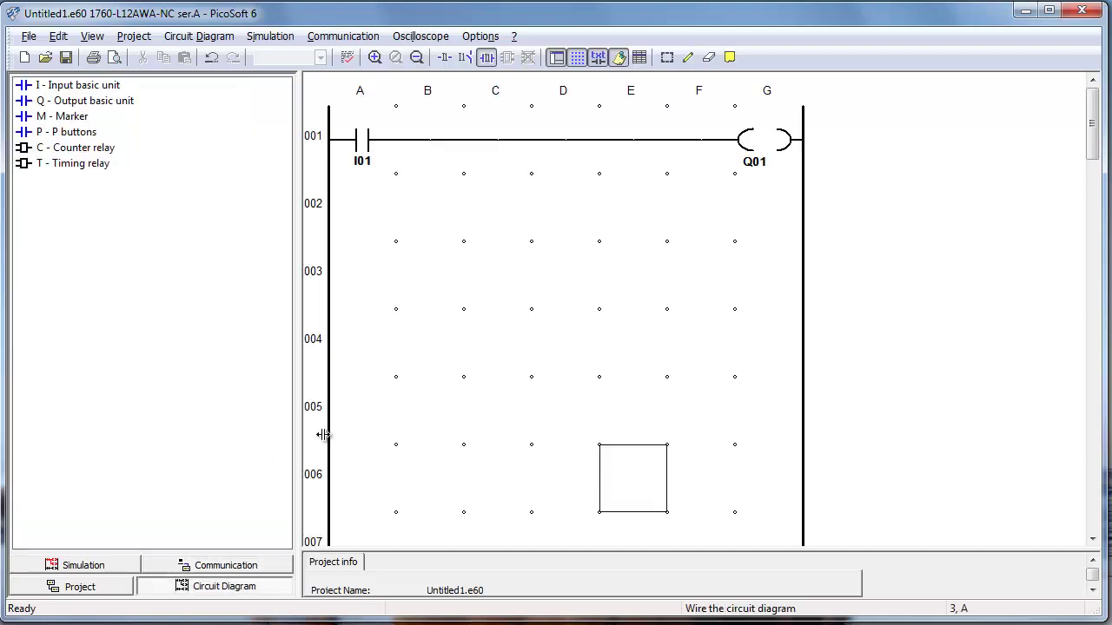
click(269, 567)
click(90, 155)
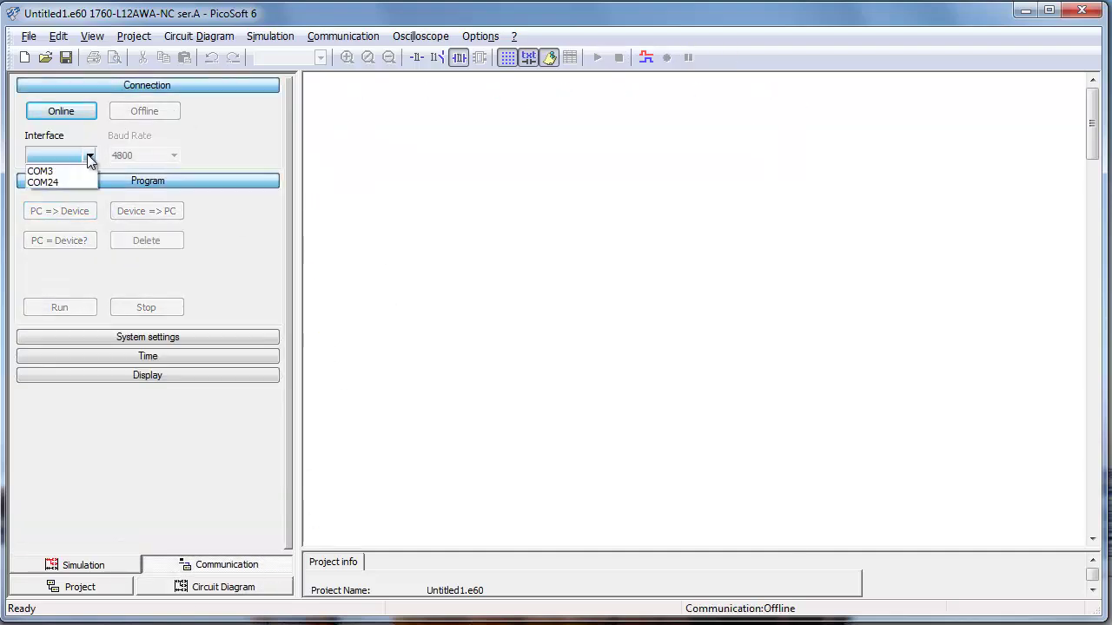
click(53, 183)
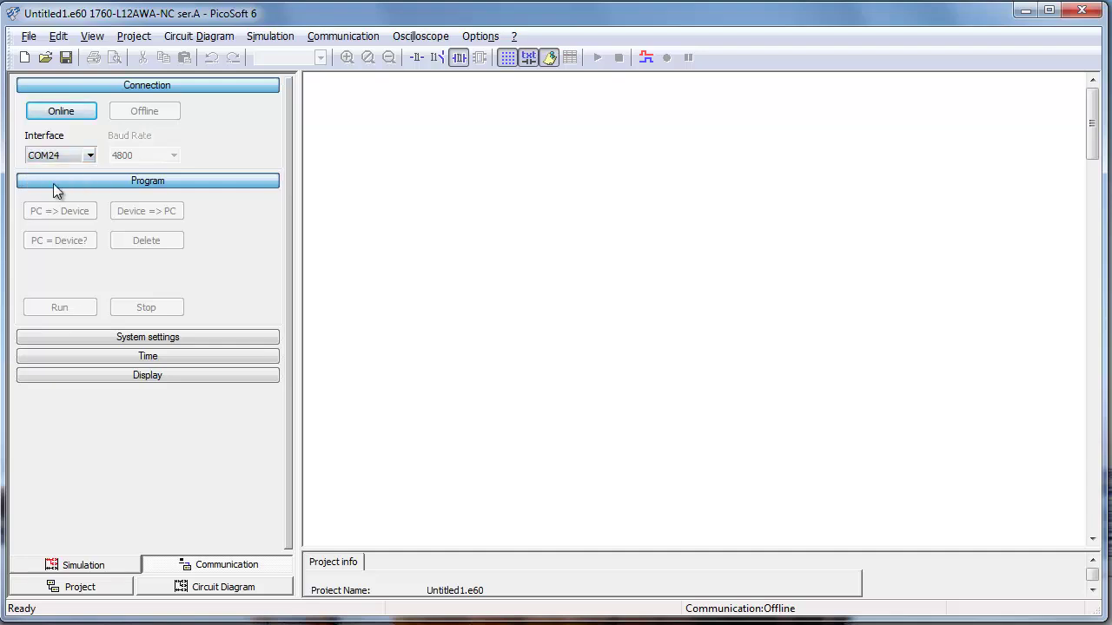
click(83, 113)
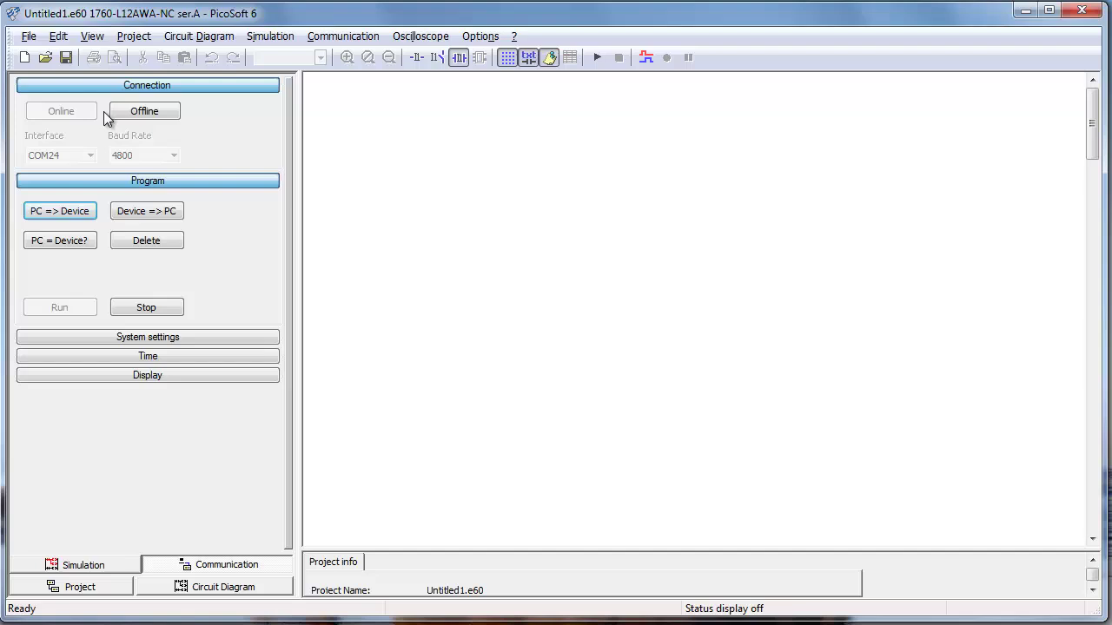
- Transfer the program from the PC to the device, allowing the running program to stop and restarting it after the transfer
click(81, 217)
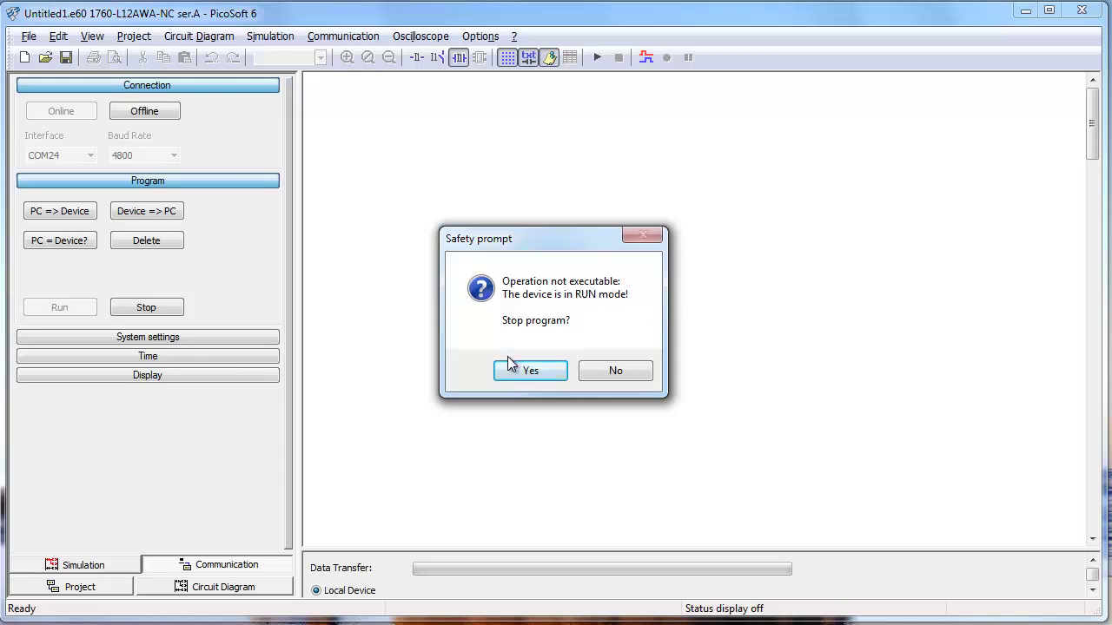
click(530, 371)
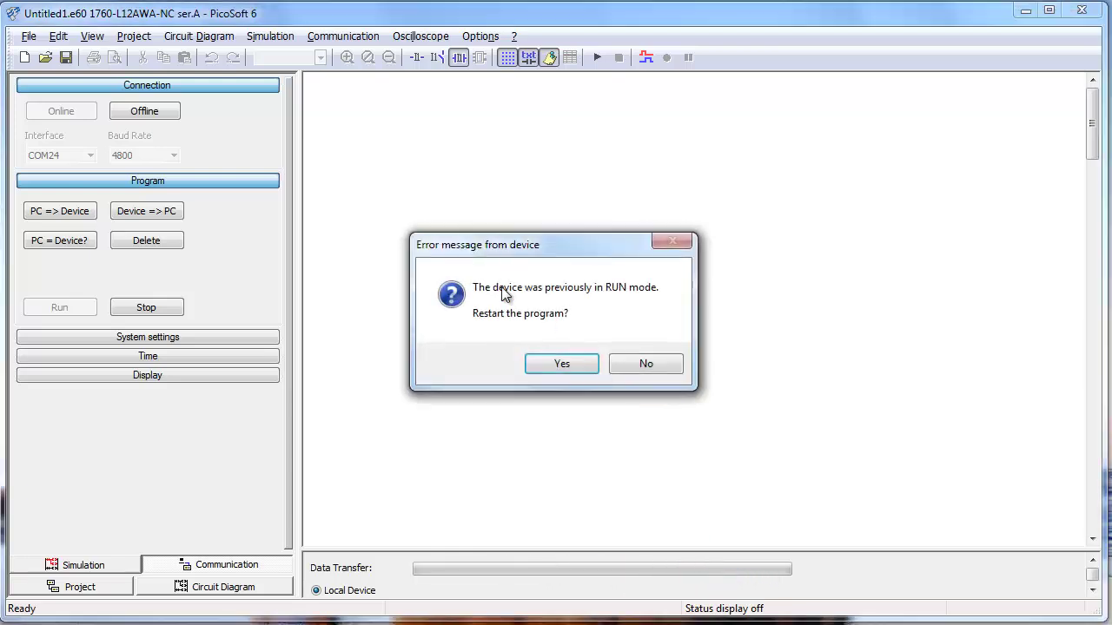
click(571, 366)
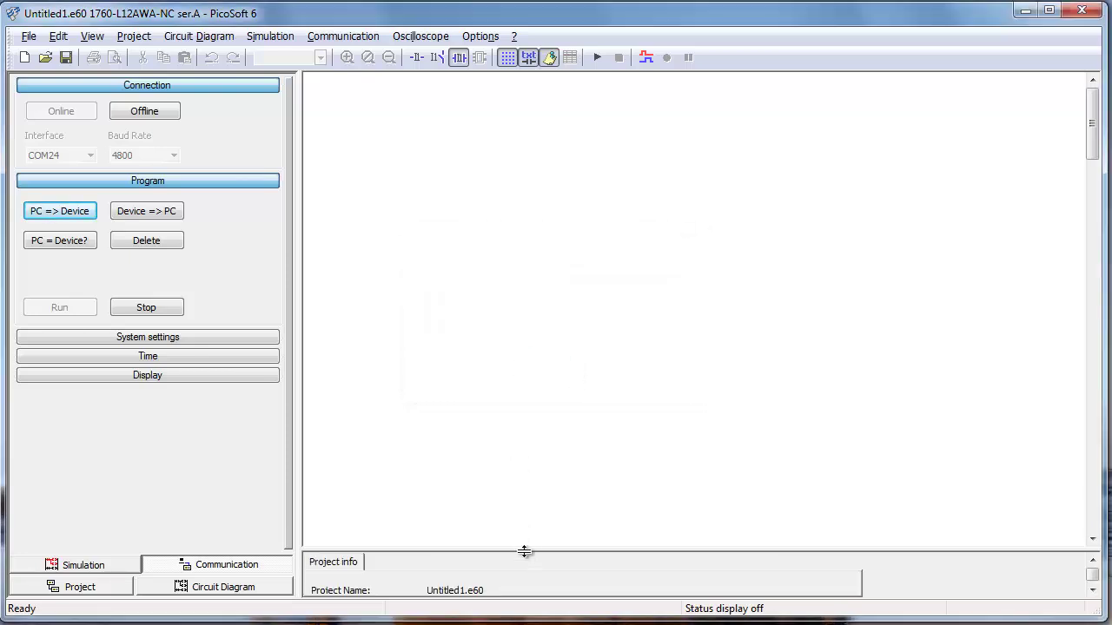
drag(523, 553, 521, 502)
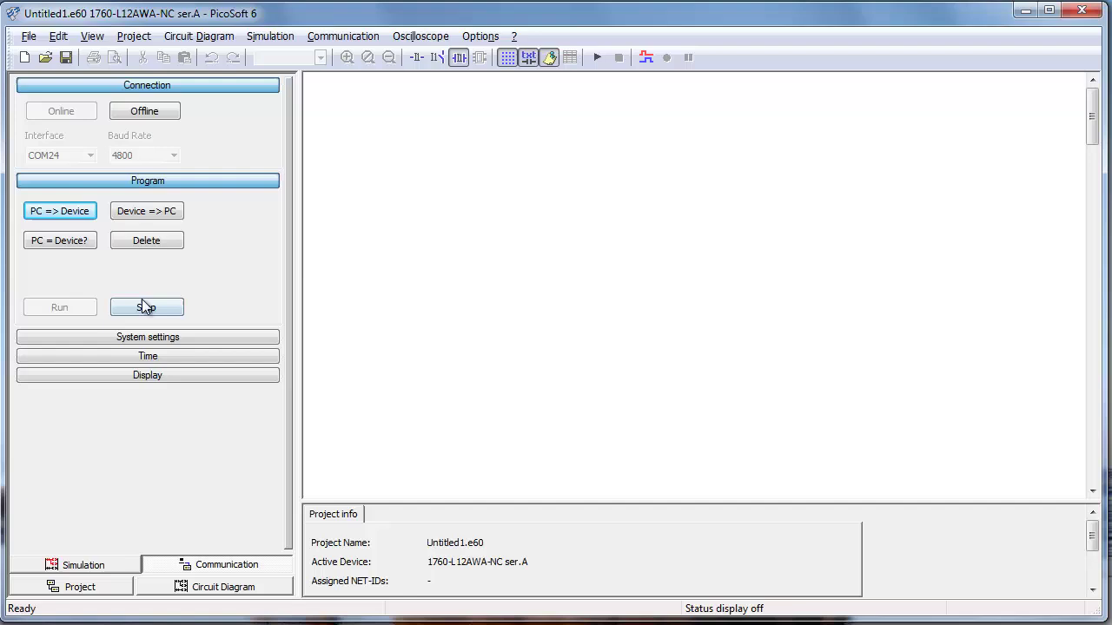